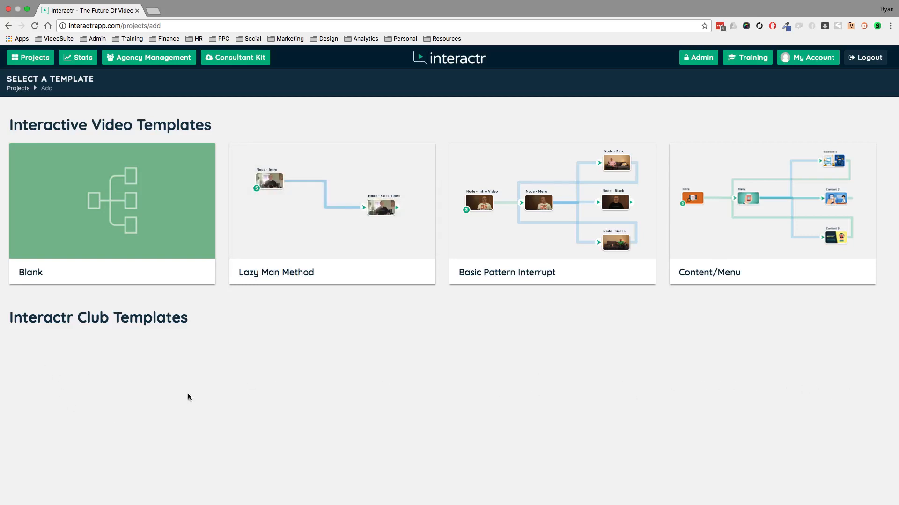
Create a new project named "Demo test" from the Basic Pattern Interrupt template.
mouse_move(113, 206)
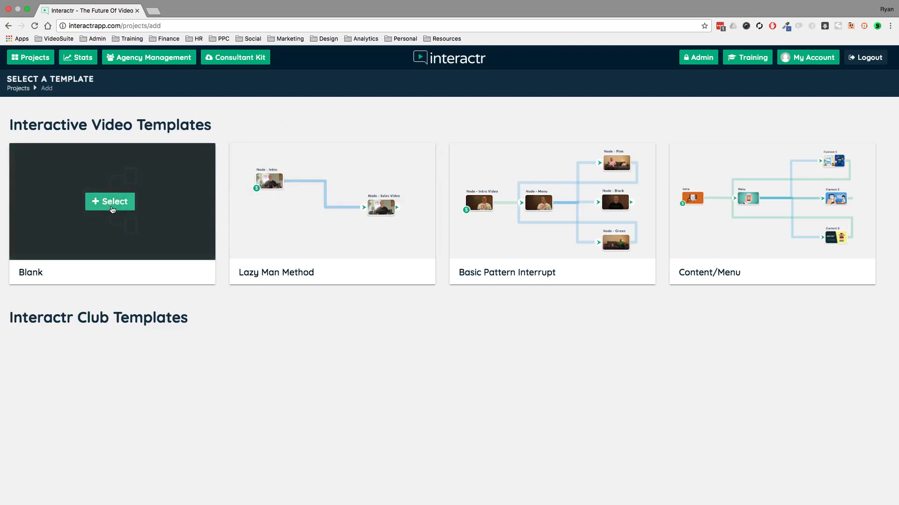
mouse_move(541, 207)
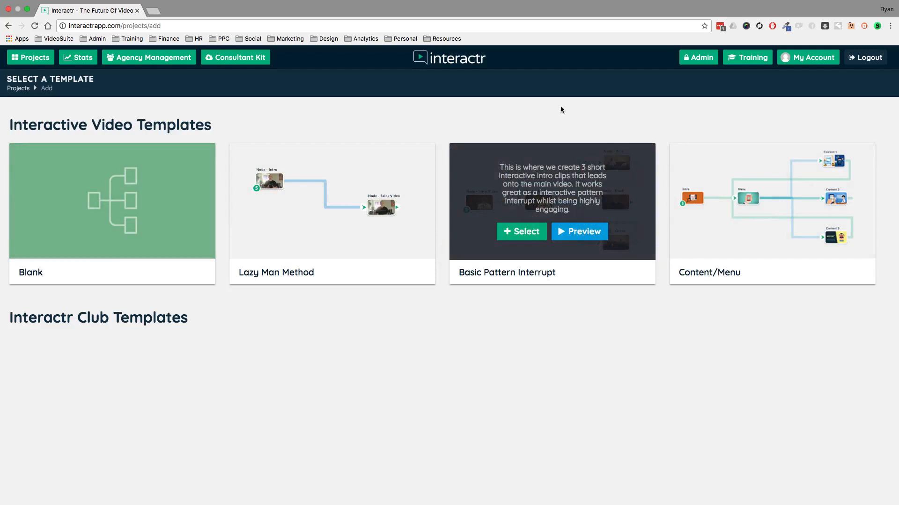
mouse_move(578, 177)
click(511, 232)
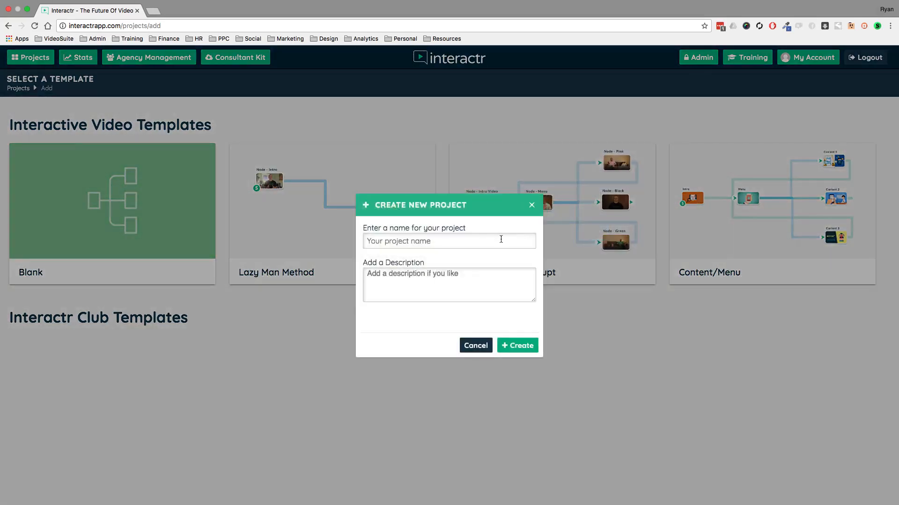
click(500, 239)
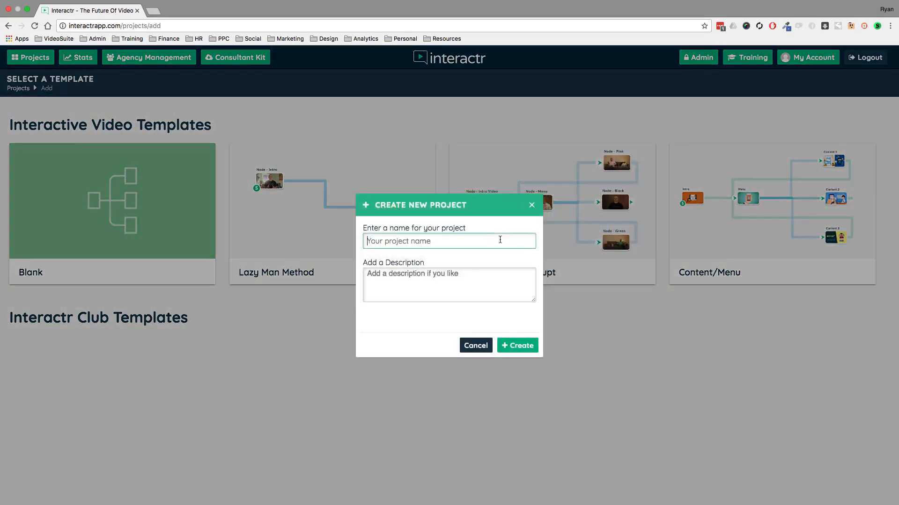
text(Demo test)
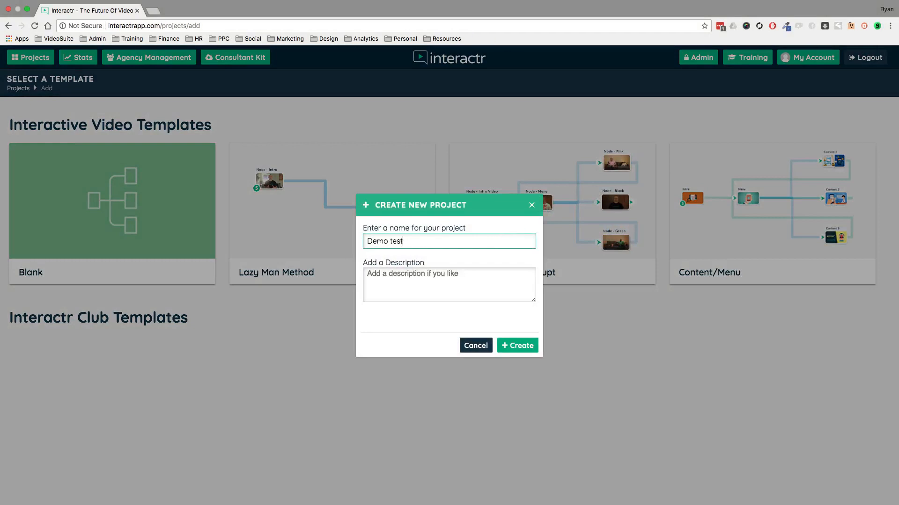
click(534, 341)
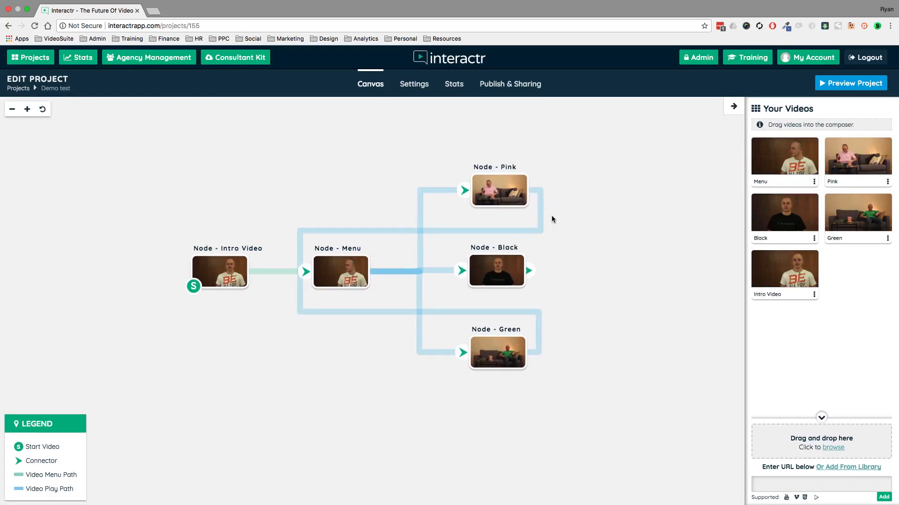
Examine the Pink, Black, Green, Menu and Intro Video nodes of the template one after another.
click(510, 186)
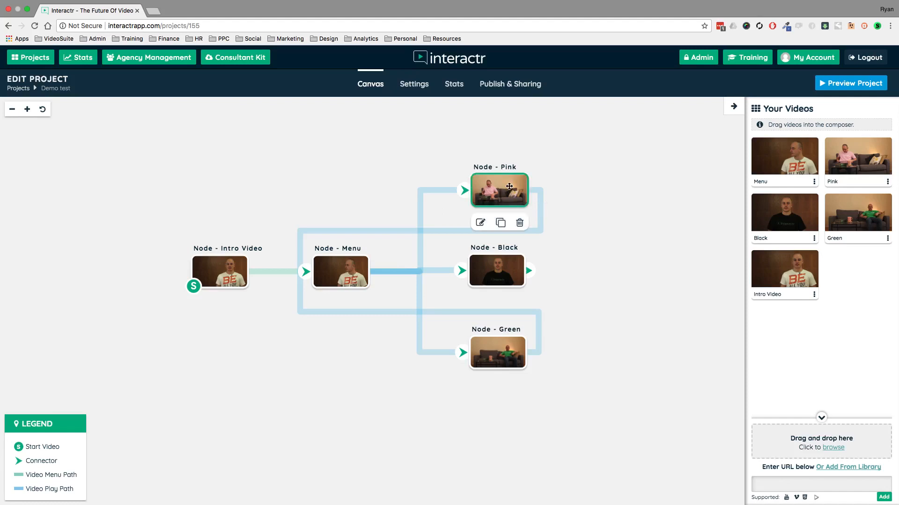
click(494, 271)
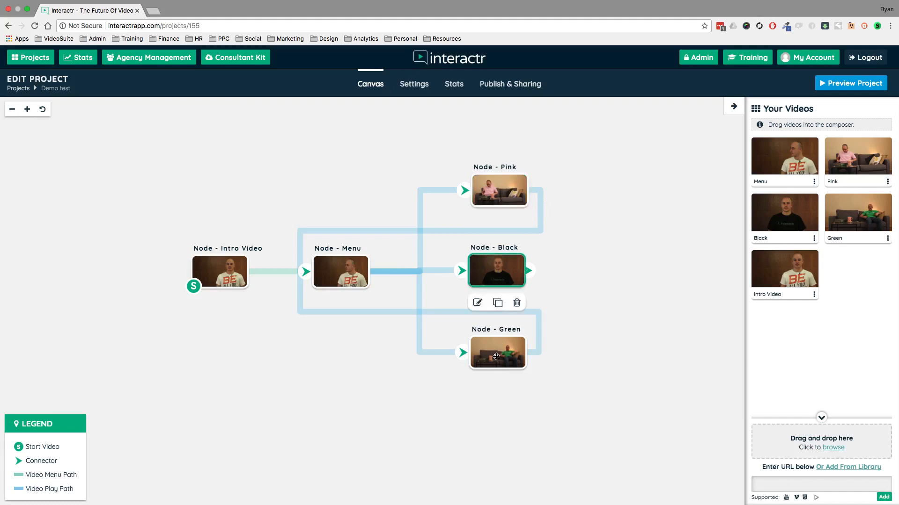
click(497, 353)
click(340, 283)
click(229, 264)
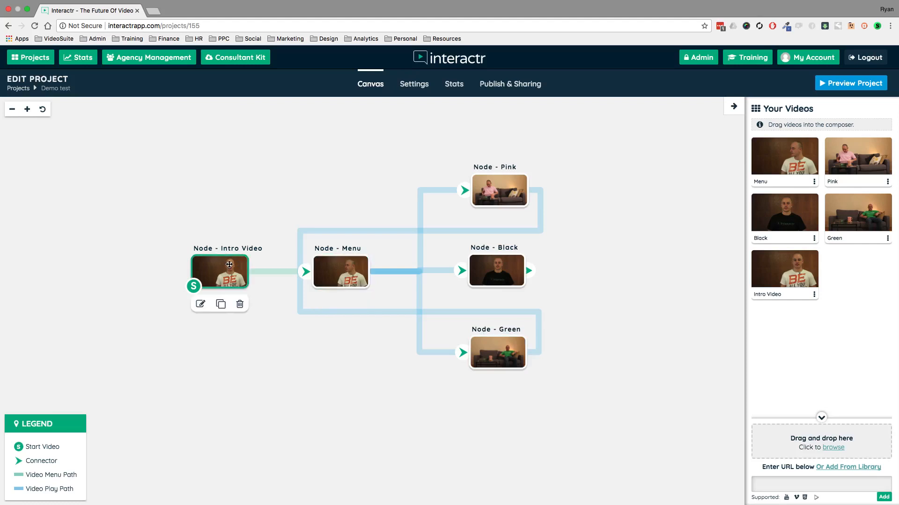
Inspect the Intro Video's settings and its options for replacing the video, leaving without changes.
click(814, 298)
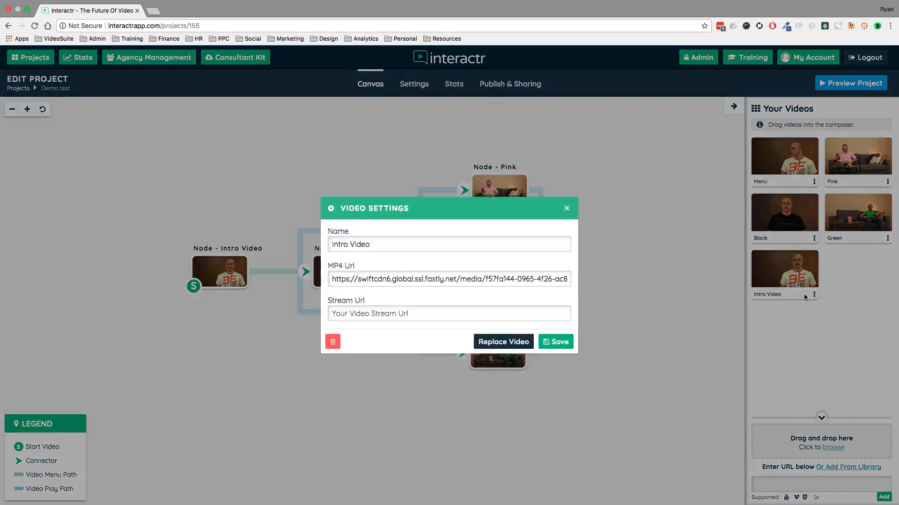
click(523, 342)
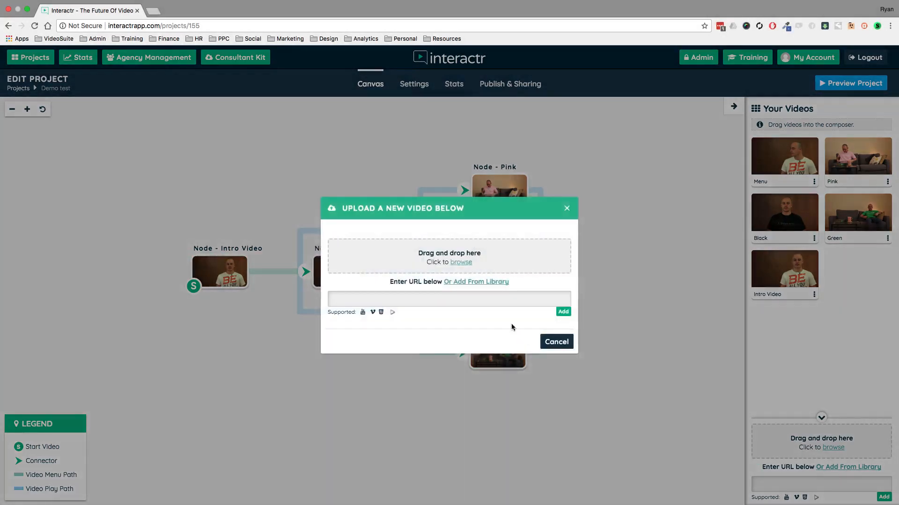
click(417, 301)
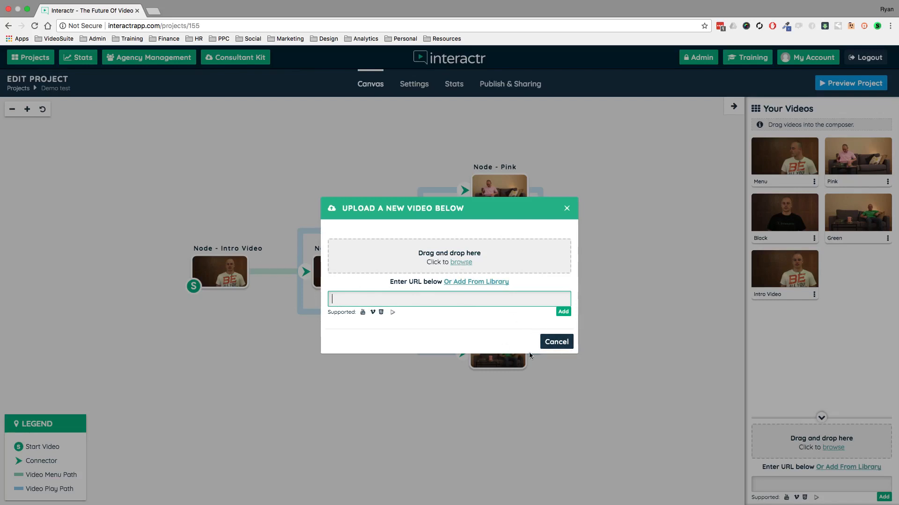
click(554, 342)
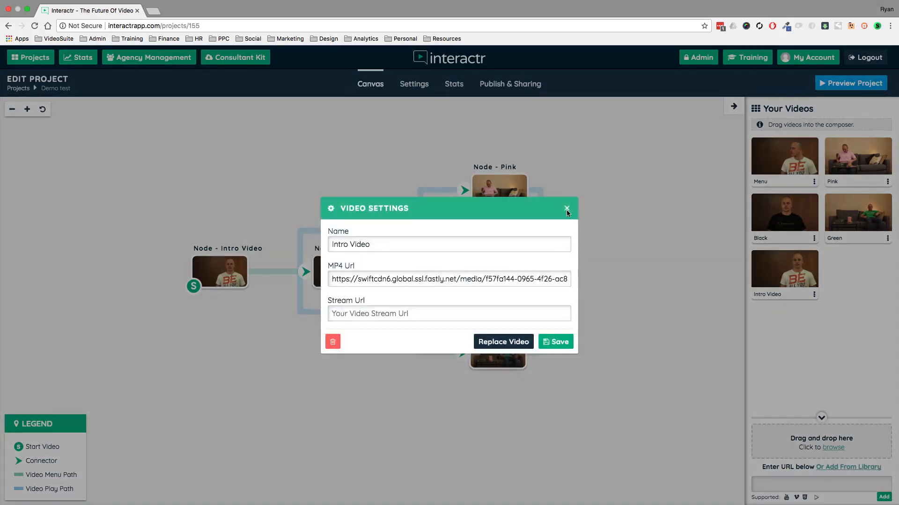
click(566, 209)
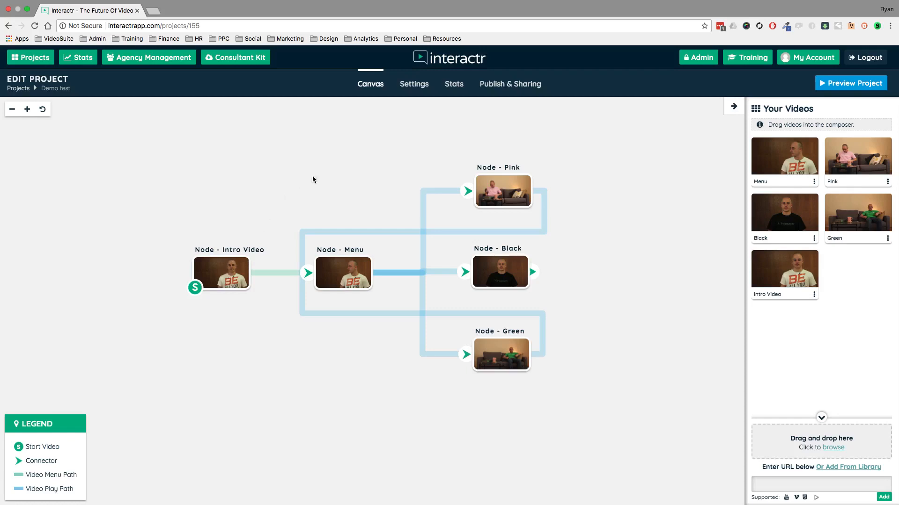
drag(320, 171, 312, 172)
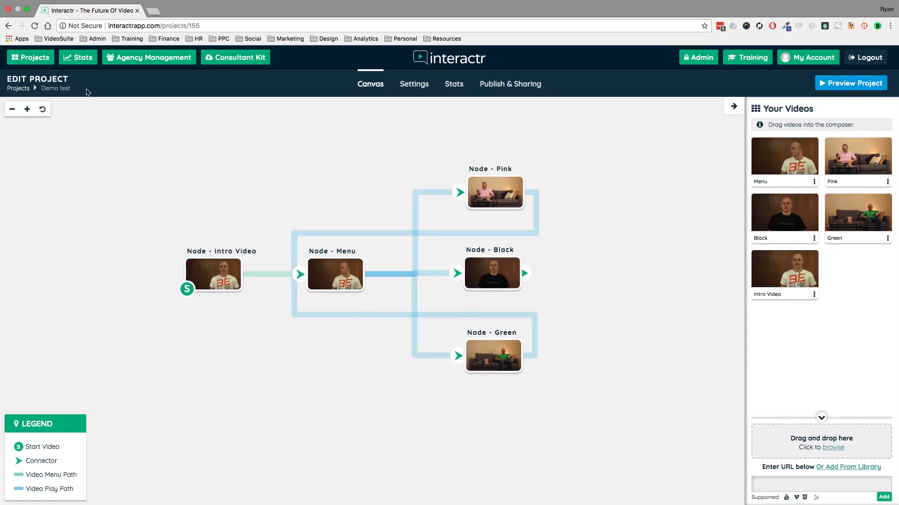
Return to the project list and open the FE VSL interactr project for editing.
click(43, 62)
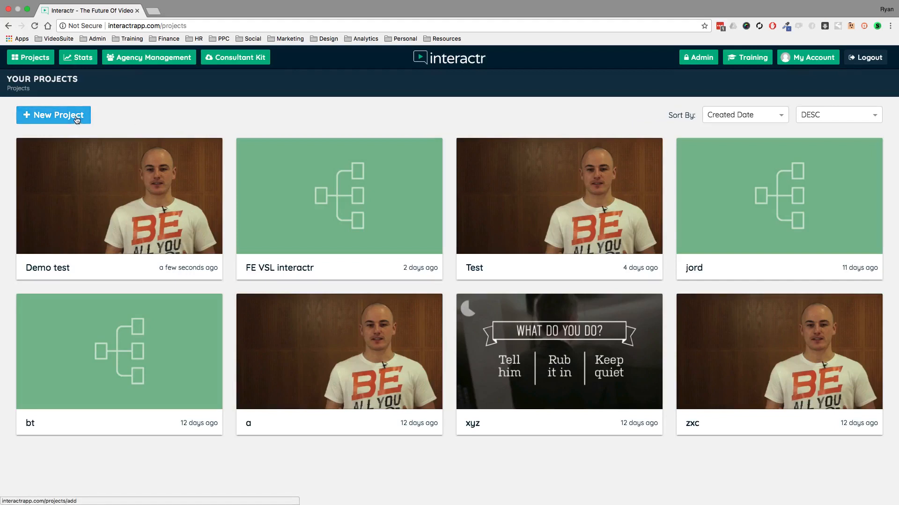
mouse_move(306, 178)
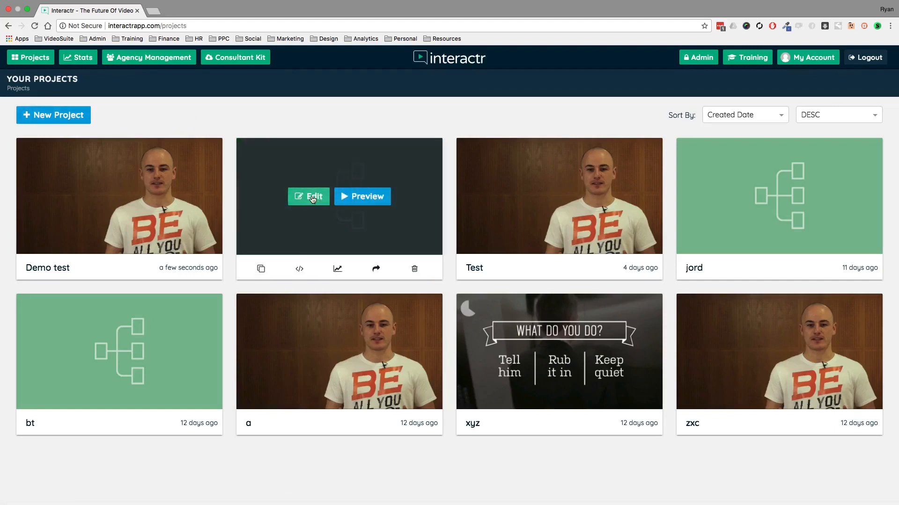
click(310, 197)
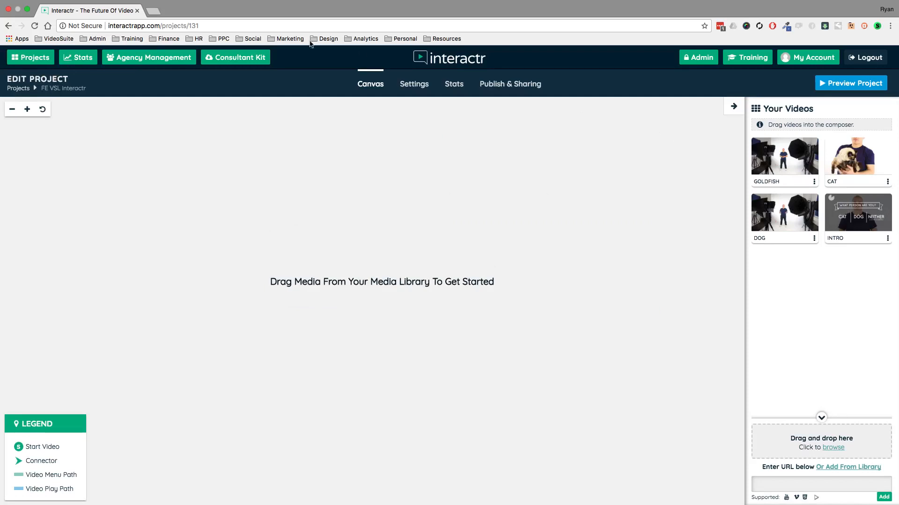
Switch to YouTube in a new browser tab, open the 15ft Great White Shark video and copy its URL.
click(156, 12)
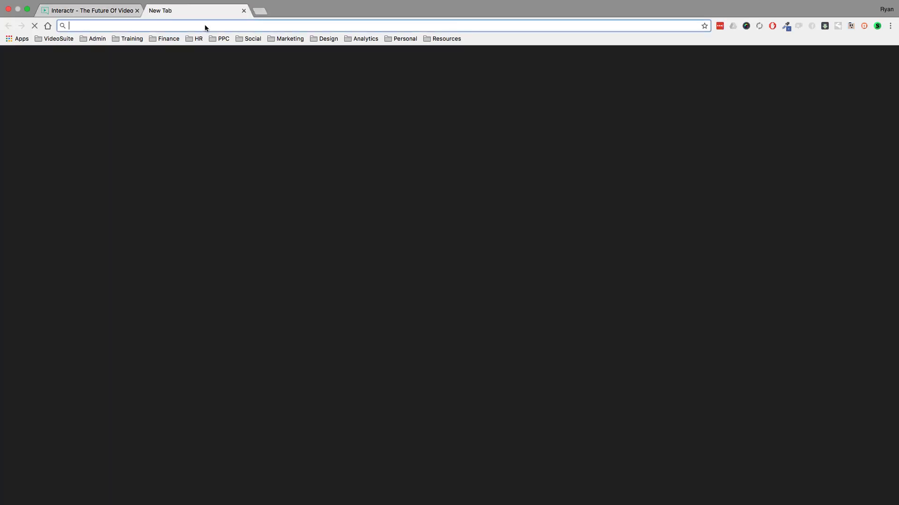
text(youtube)
key(Return)
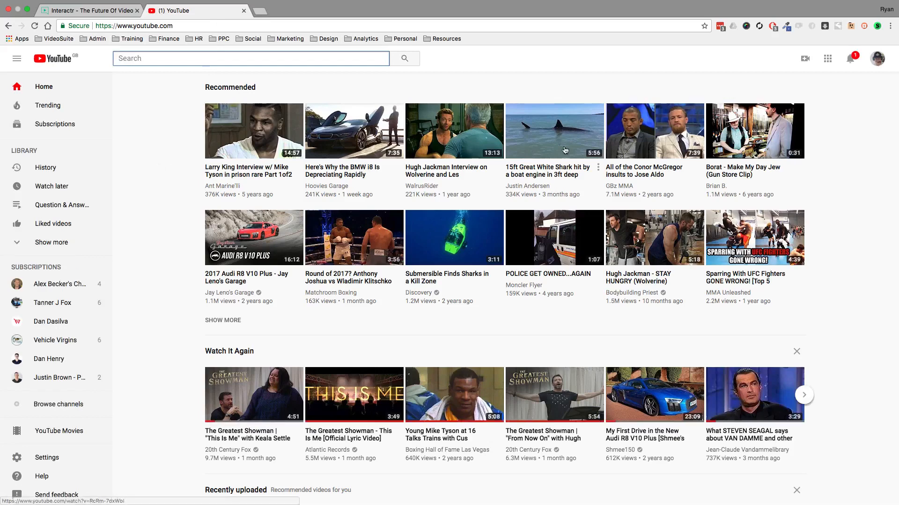
click(554, 131)
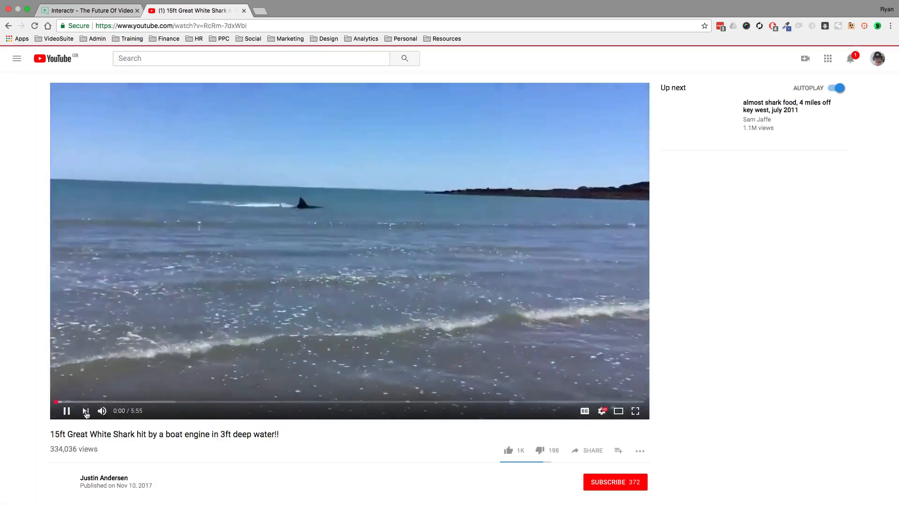
click(66, 412)
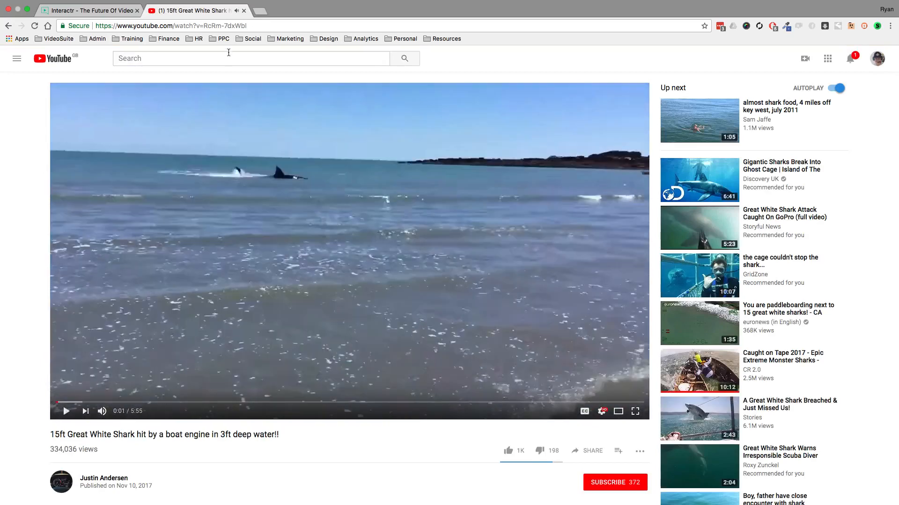
click(241, 25)
right_click(241, 26)
click(260, 38)
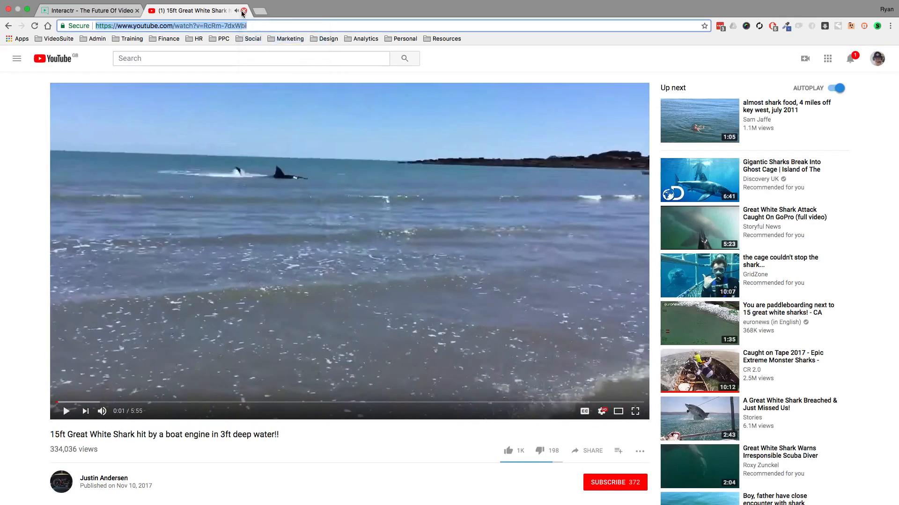
Close YouTube and add the copied video URL to the project's videos.
click(244, 10)
click(787, 485)
right_click(787, 485)
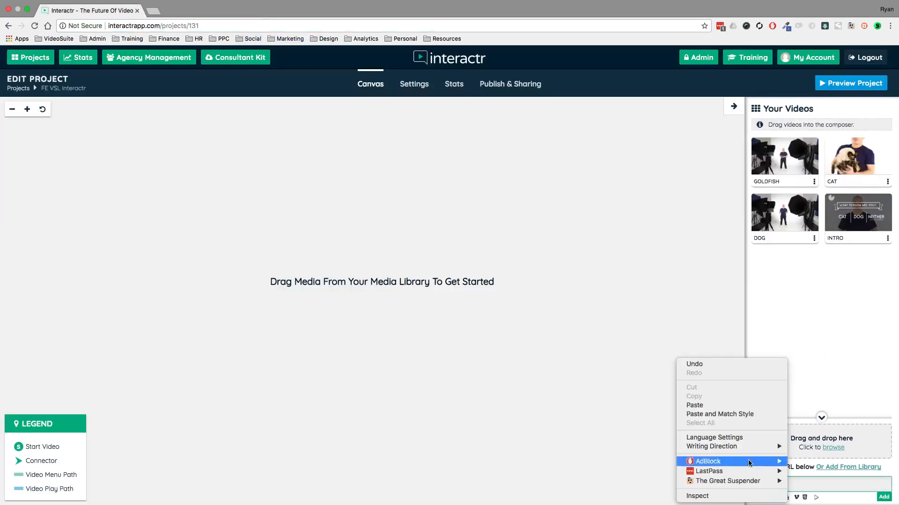
click(716, 405)
click(884, 497)
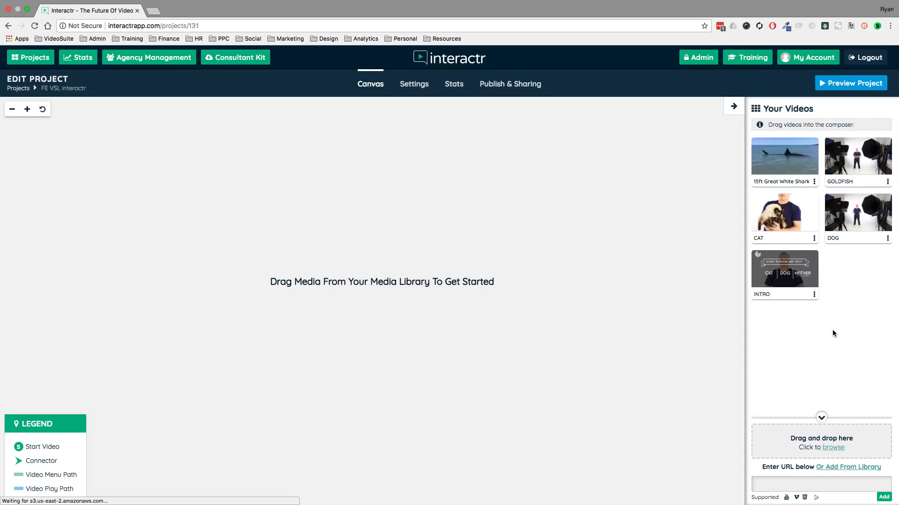
Place the 15ft Great White Shark video on the canvas as a trial node and delete that node.
drag(769, 153, 271, 229)
drag(323, 254, 477, 150)
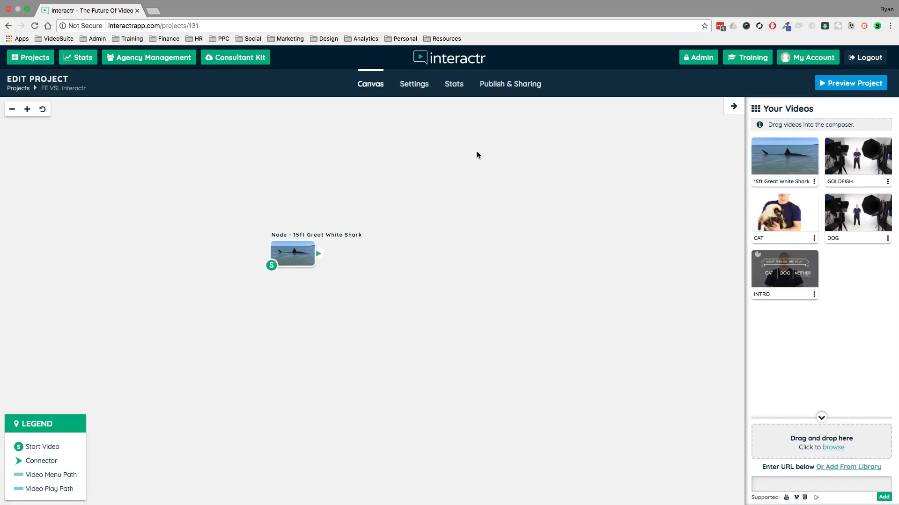
click(305, 249)
key(Delete)
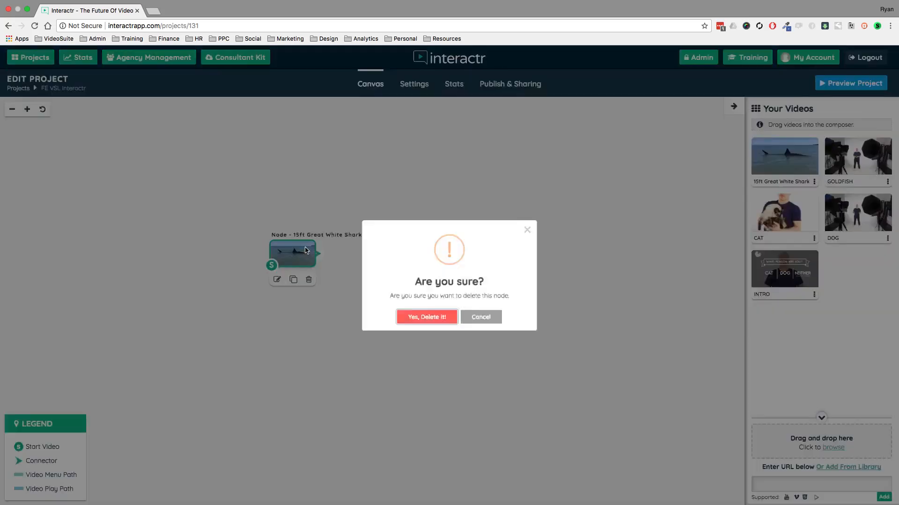
click(433, 334)
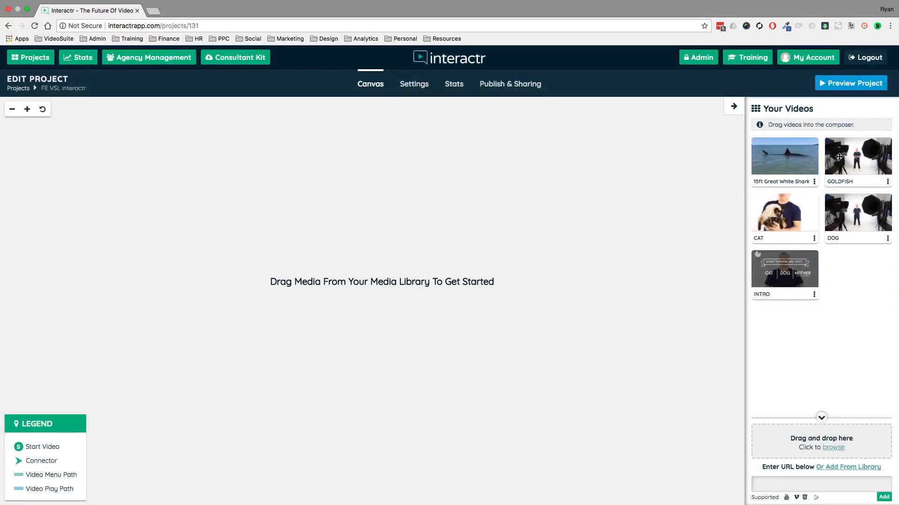
Place the INTRO video on the canvas as the start node, with CAT, GOLDFISH and DOG stacked to its right.
drag(799, 261, 123, 259)
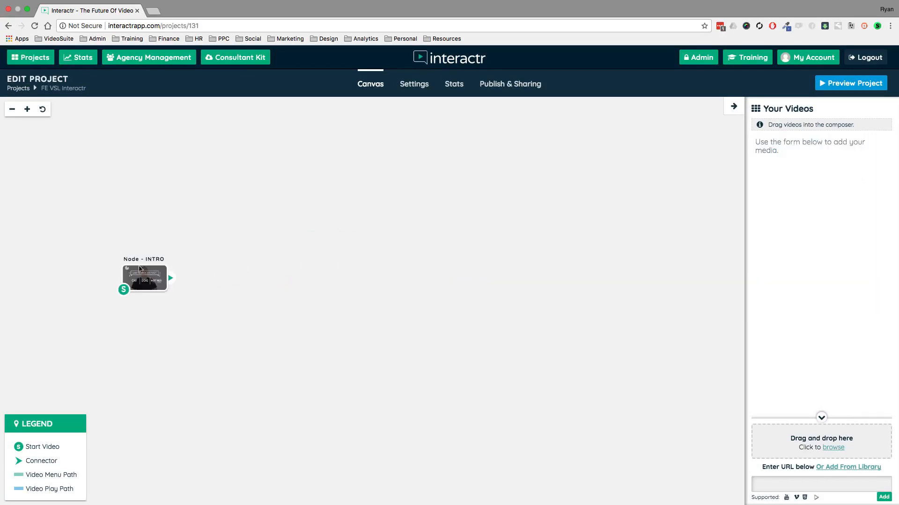
drag(277, 177, 308, 173)
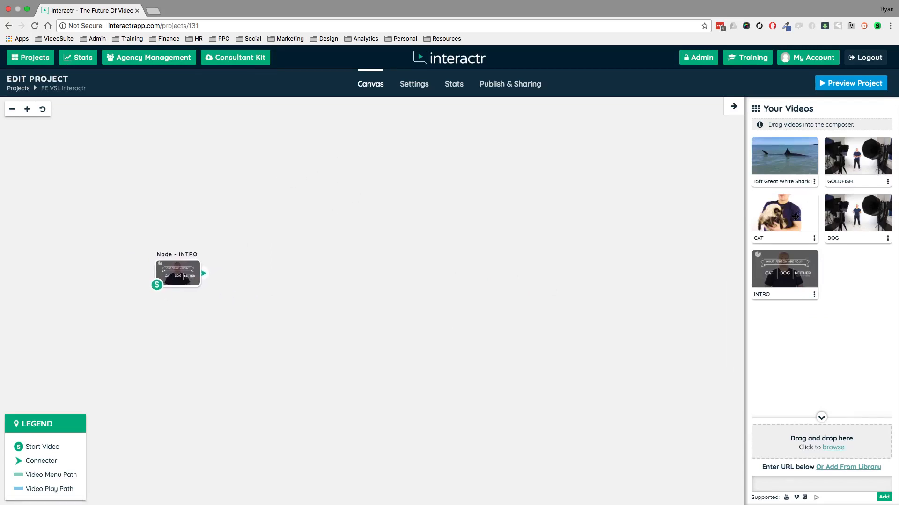
drag(795, 216, 328, 170)
drag(864, 160, 344, 255)
drag(865, 215, 333, 383)
Align the CAT, GOLDFISH and DOG nodes in a vertical column and move INTRO farther left, level with GOLDFISH.
drag(369, 182, 377, 173)
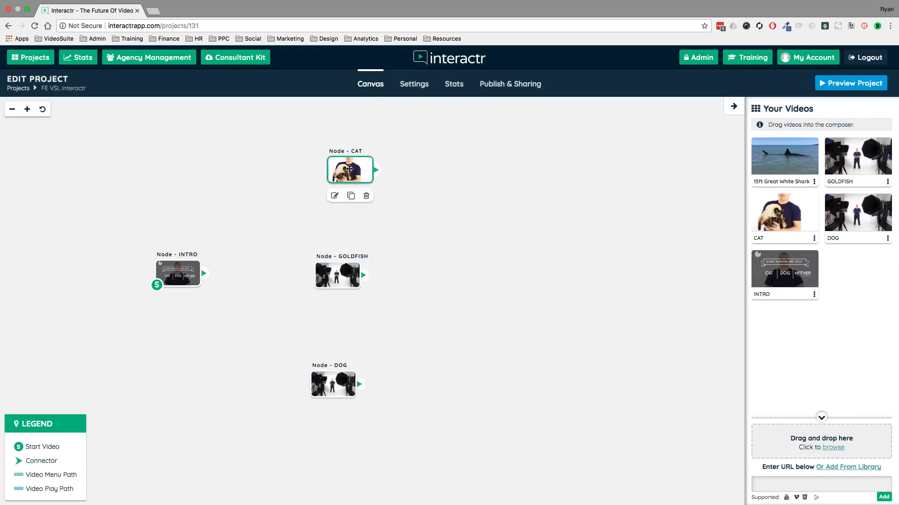
drag(332, 277, 350, 274)
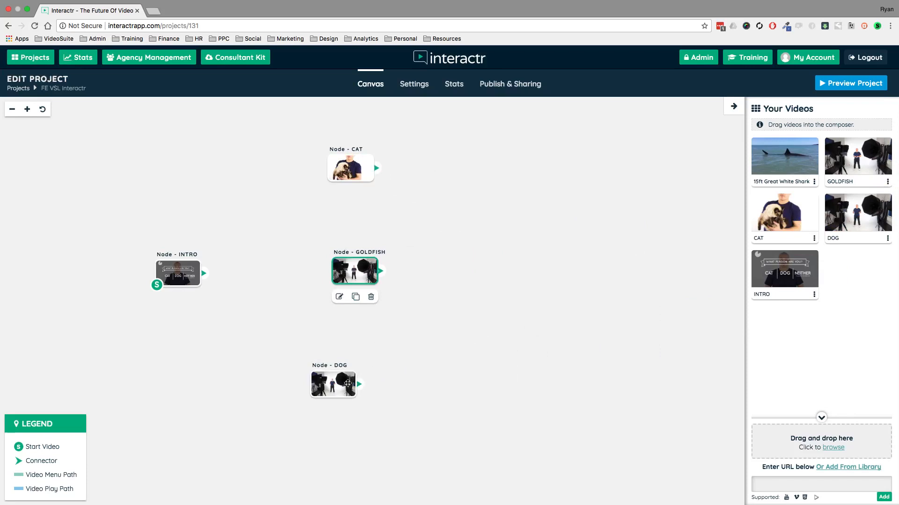
drag(346, 383, 362, 379)
drag(181, 272, 159, 272)
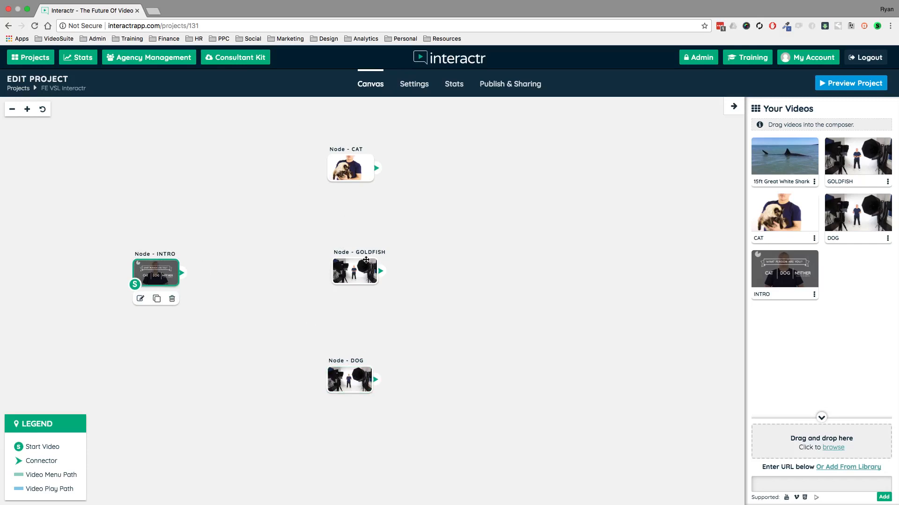
drag(362, 272, 361, 275)
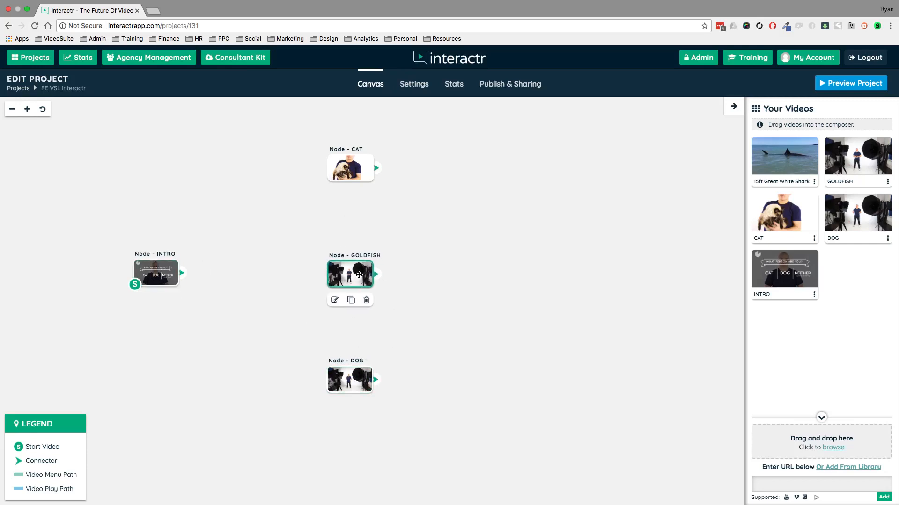
click(481, 265)
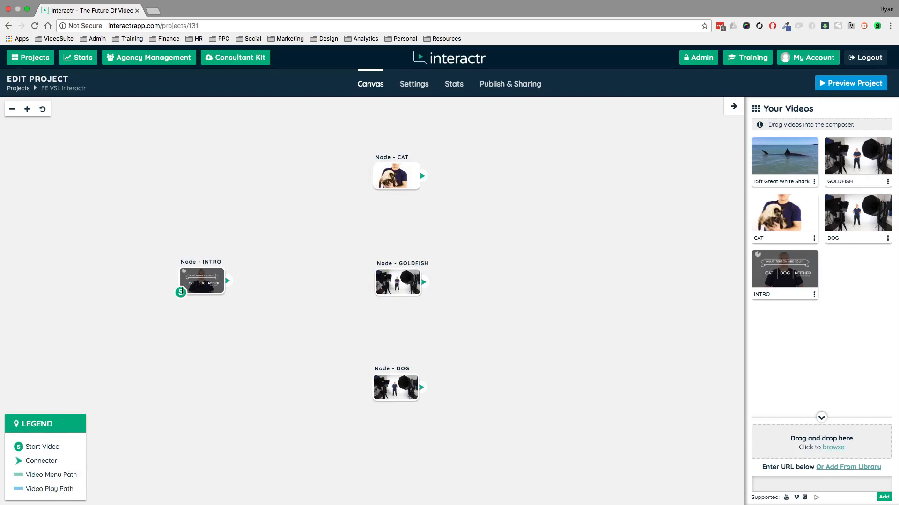
Connect the INTRO node to CAT, move GOLDFISH to the upper right and bring CAT down close beside INTRO.
drag(227, 280, 381, 182)
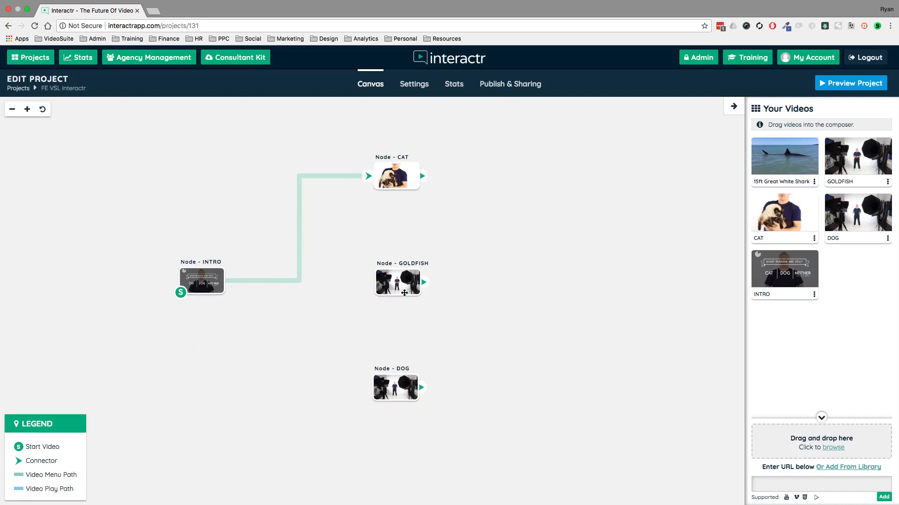
drag(400, 272, 540, 156)
drag(396, 174, 323, 271)
click(186, 284)
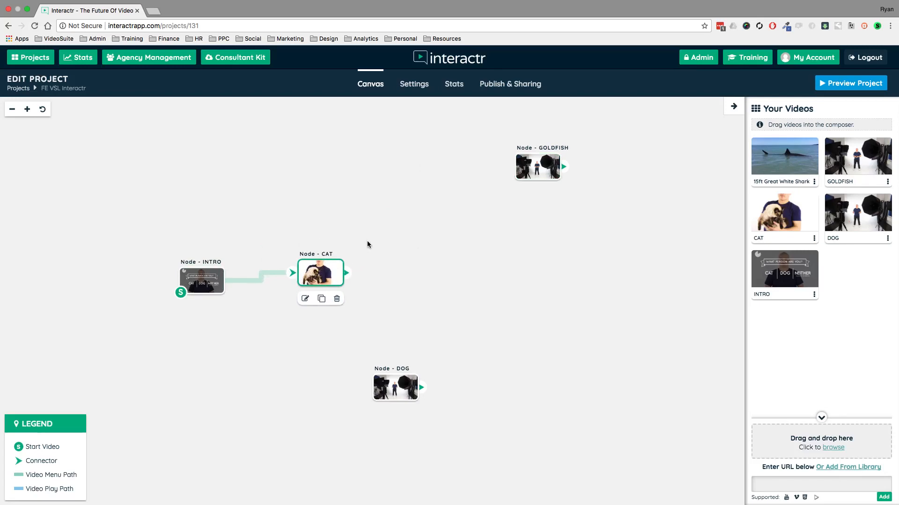
Arrange GOLDFISH above and DOG below to the right of CAT, and delete the connection between INTRO and CAT.
drag(533, 169, 433, 158)
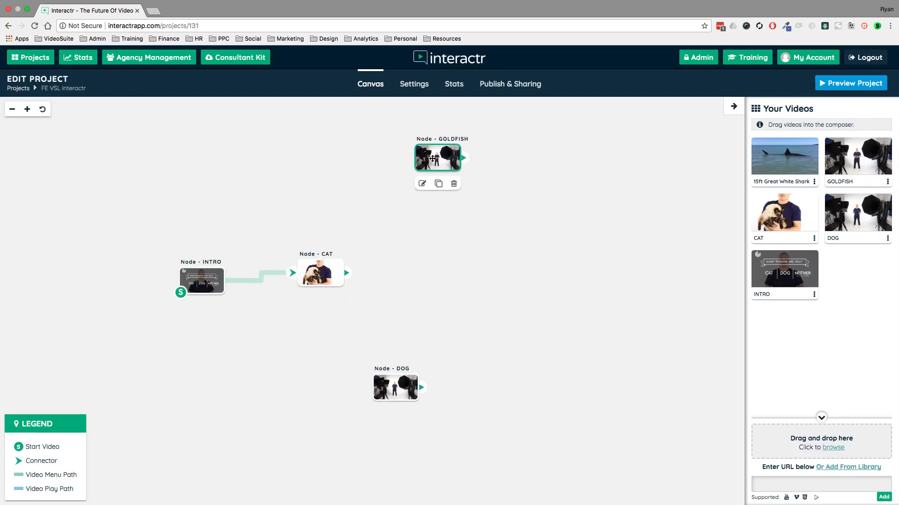
drag(399, 393, 444, 360)
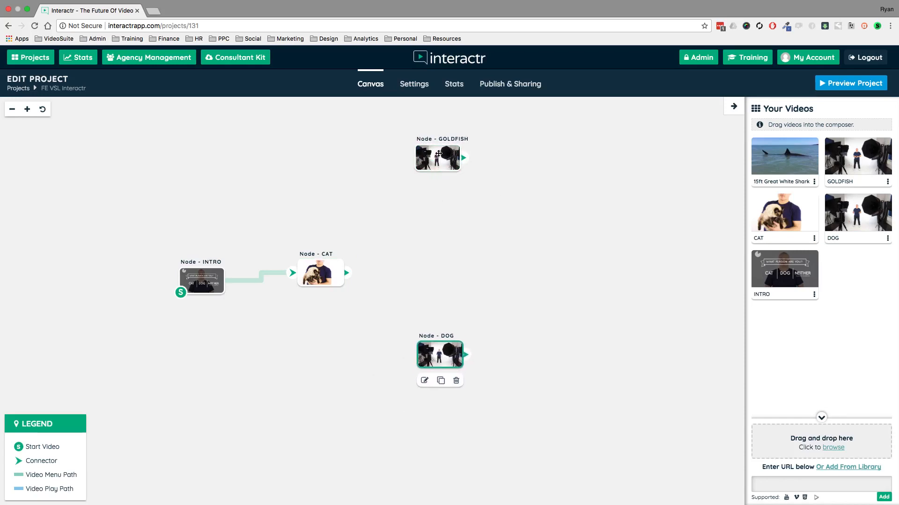
drag(438, 154, 443, 190)
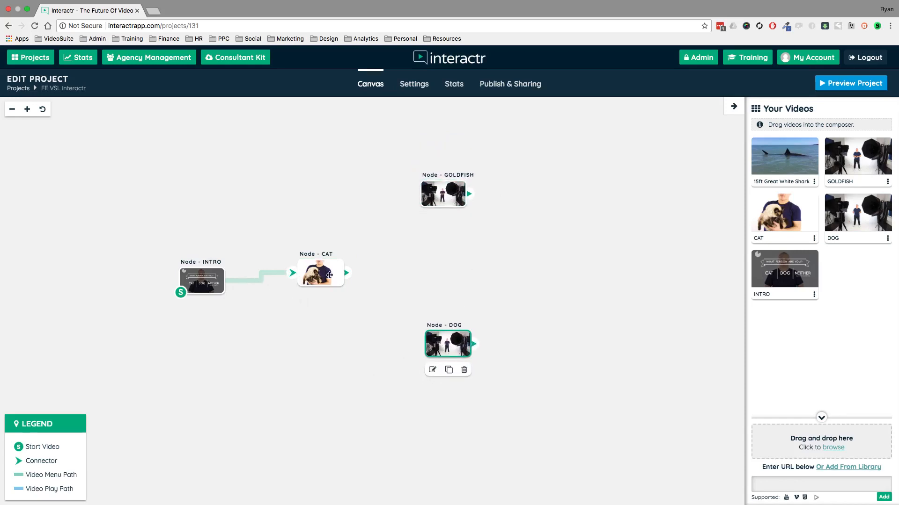
drag(329, 274, 354, 260)
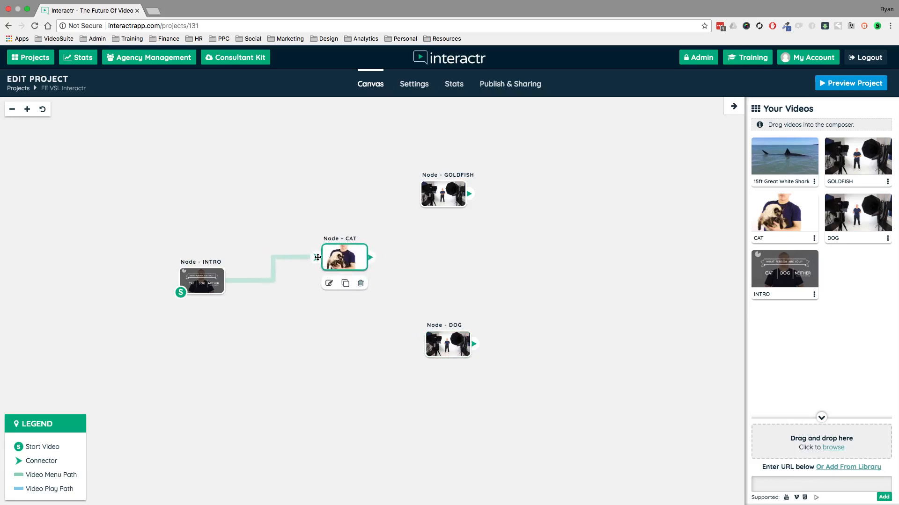
click(312, 257)
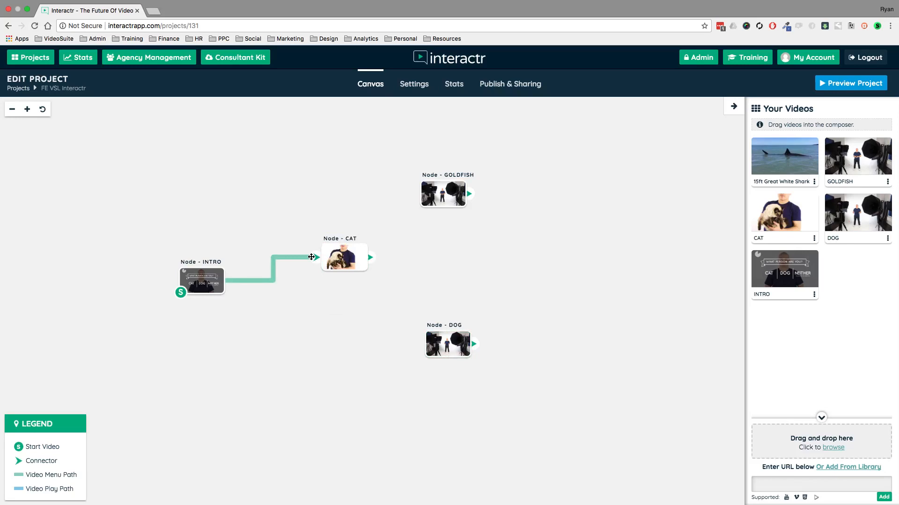
key(Delete)
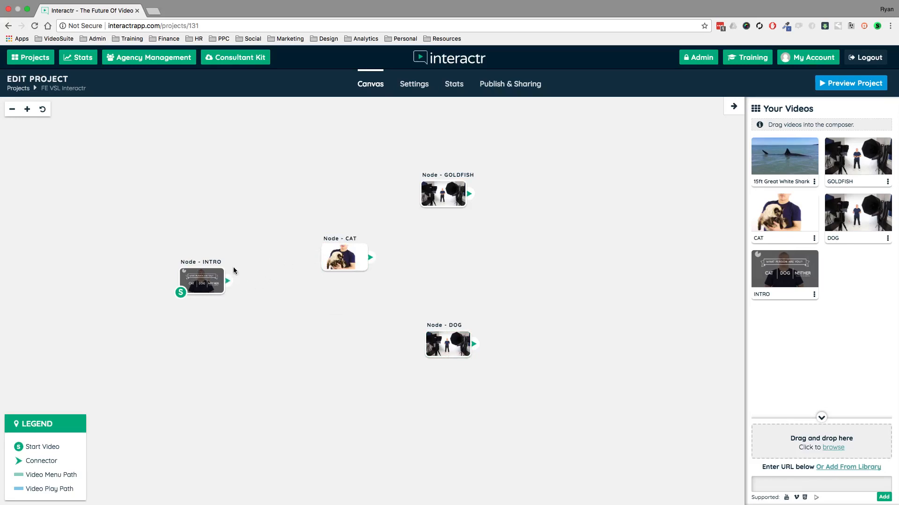
Align the GOLDFISH, CAT and DOG nodes in an evenly spaced vertical column to the right of INTRO.
drag(435, 191, 357, 177)
drag(349, 255, 370, 267)
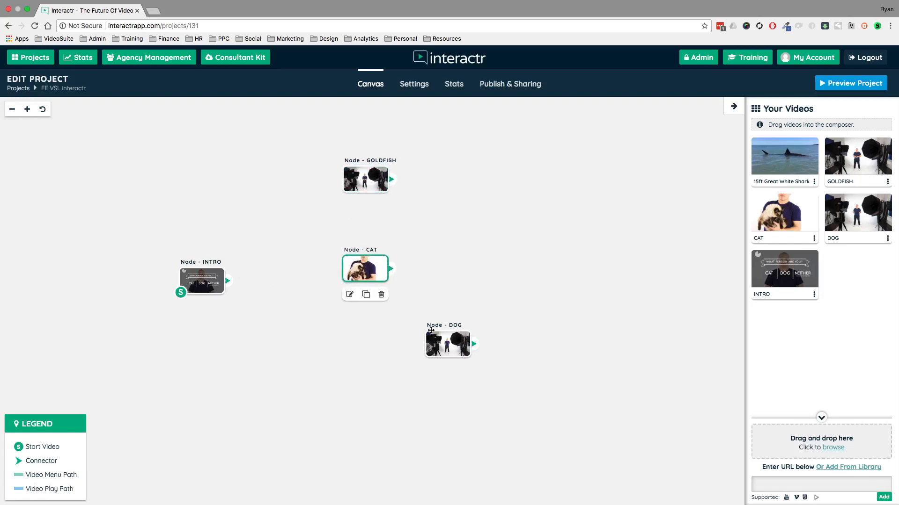
drag(451, 347, 369, 363)
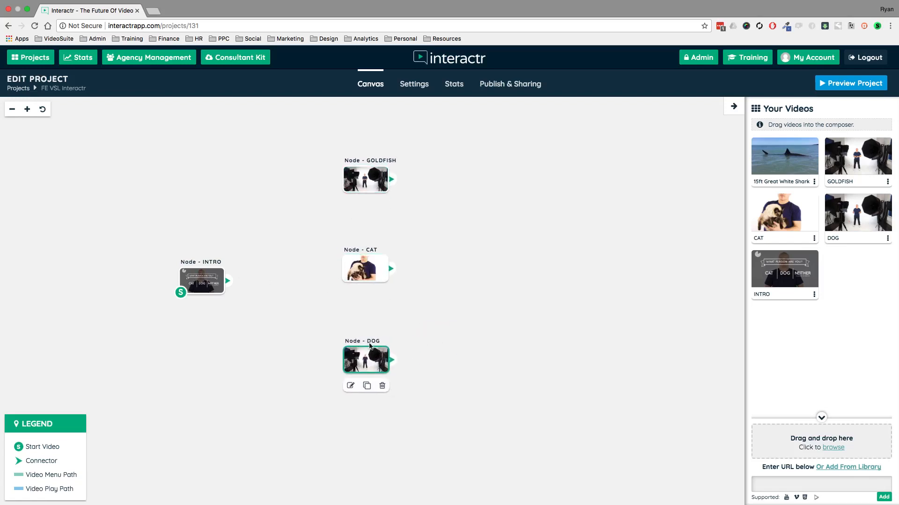
drag(374, 274, 377, 274)
drag(363, 180, 367, 178)
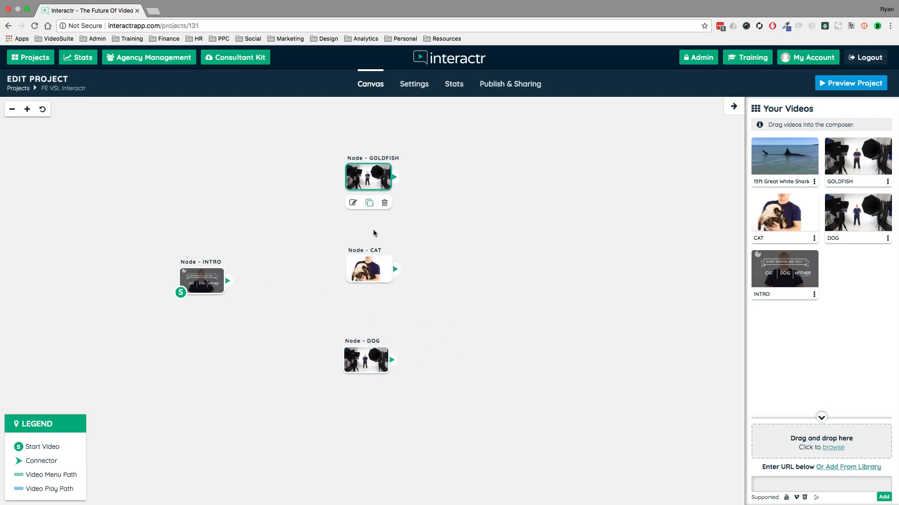
drag(374, 274, 371, 277)
drag(459, 252, 504, 254)
scroll(544, 260, up, 1)
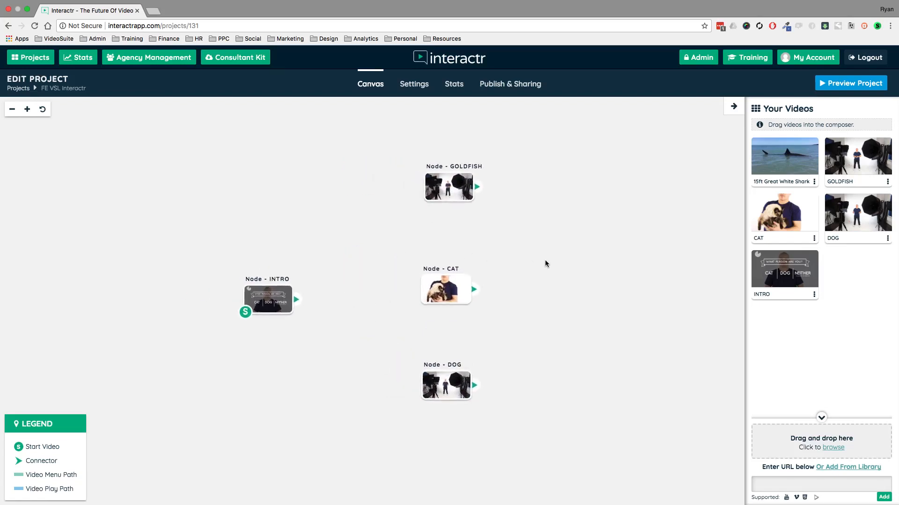
drag(584, 265, 576, 262)
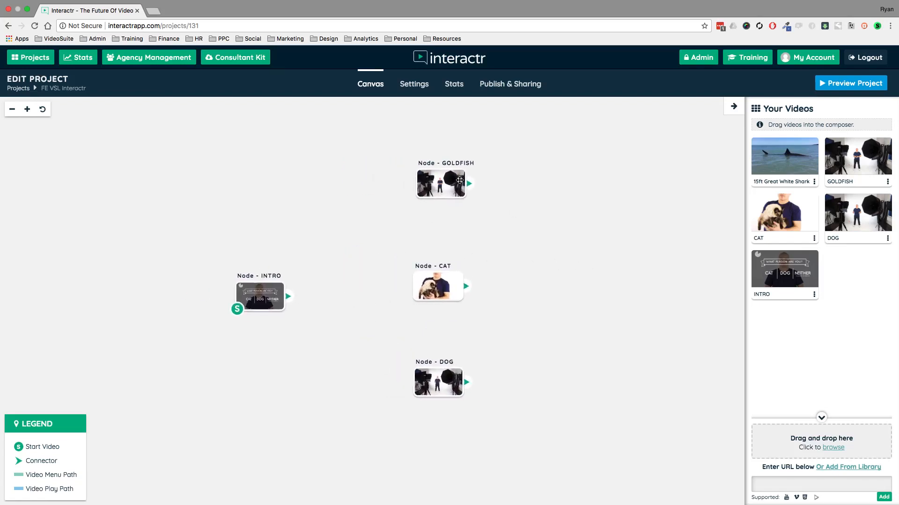
click(452, 180)
click(272, 297)
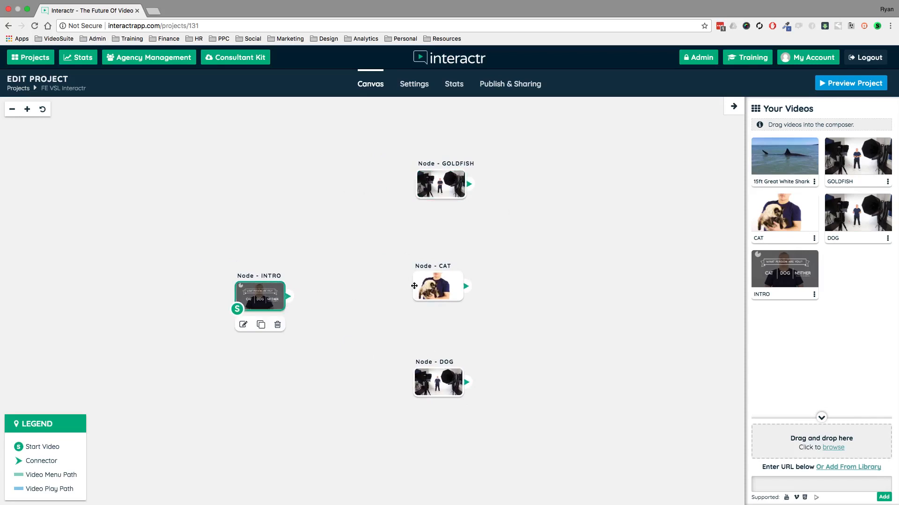
click(435, 284)
click(437, 388)
click(383, 229)
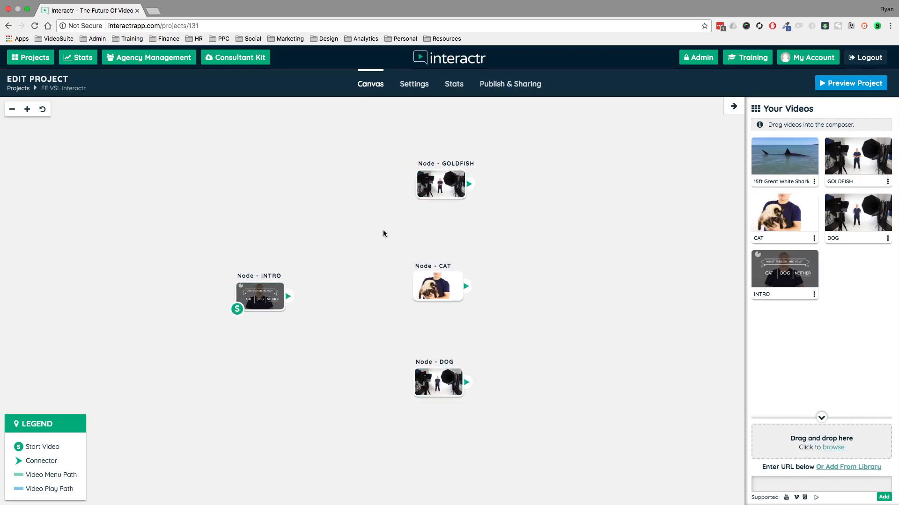
Open the INTRO node for editing and hide its nodes and popups sidebar.
click(237, 289)
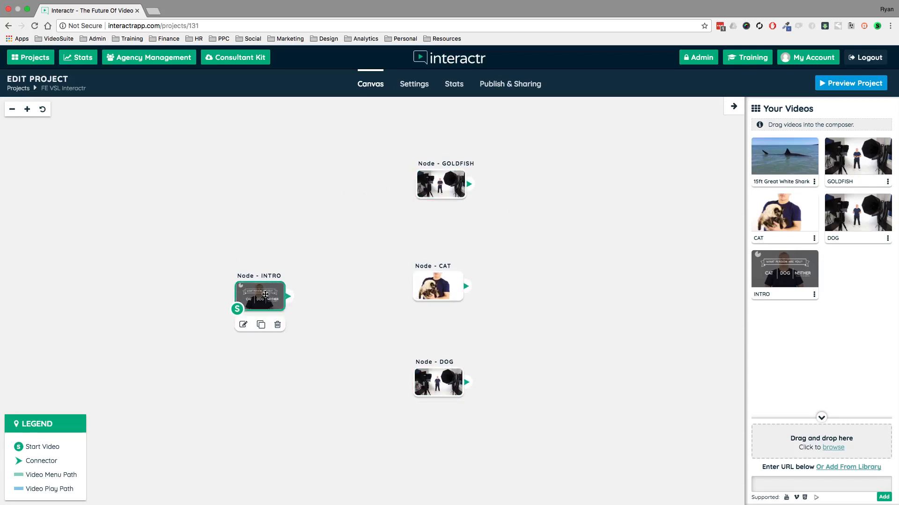
double_click(264, 294)
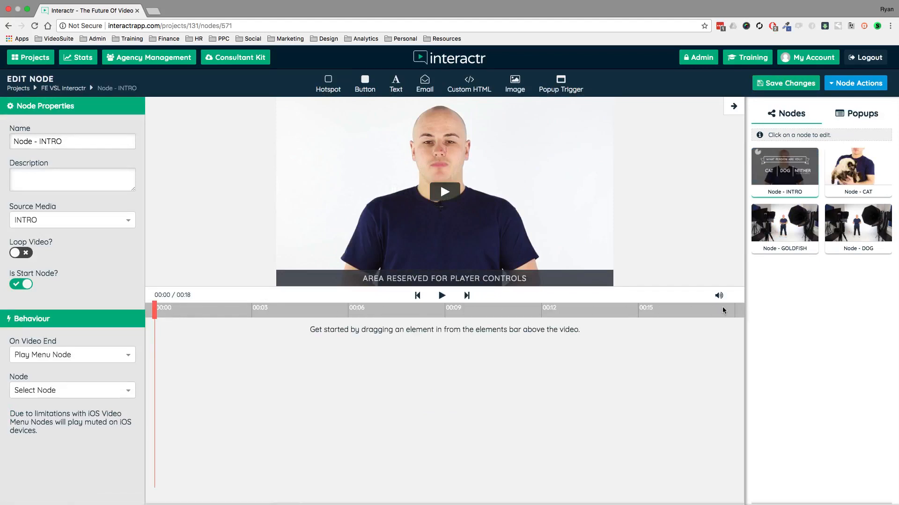
click(734, 106)
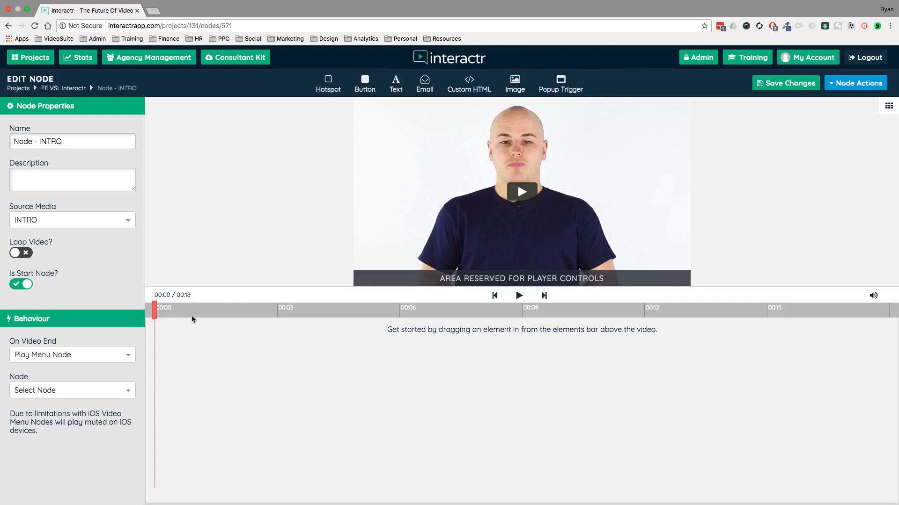
Cue the INTRO video at 00:09 and place a hotspot about 132 px wide and 95 px high over CAT.
drag(155, 311, 503, 307)
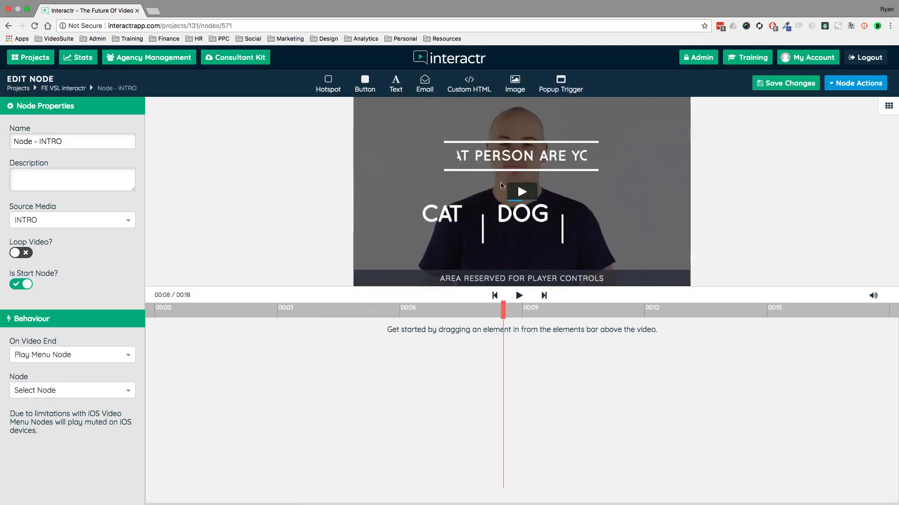
click(519, 295)
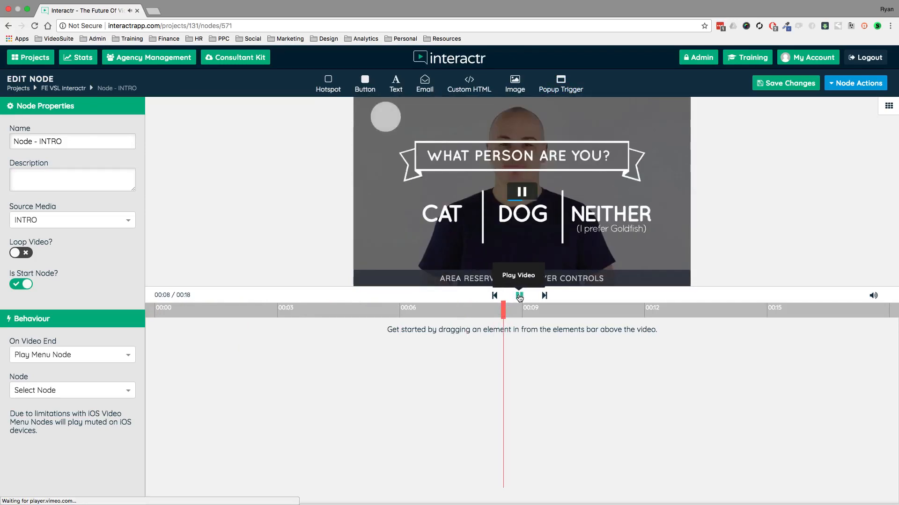
click(519, 298)
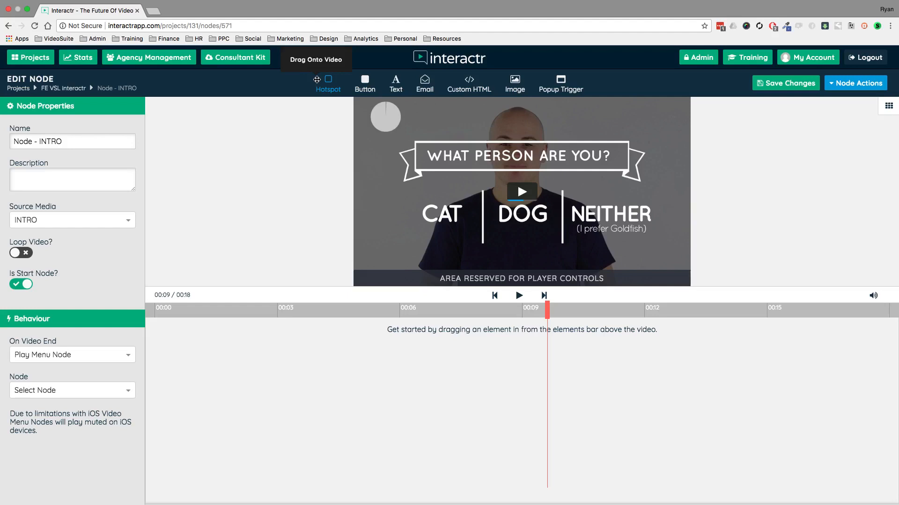
drag(317, 80, 476, 241)
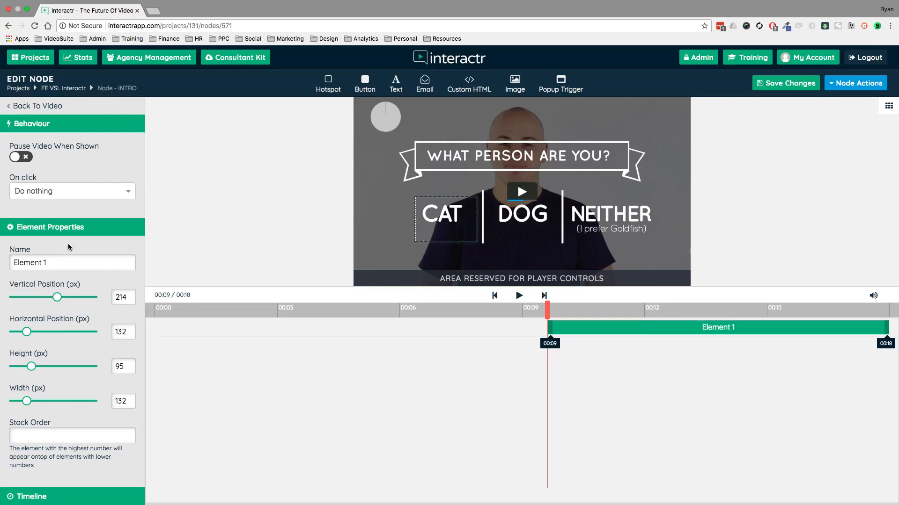
Set the CAT hotspot's click action to Play Node with Node - CAT as its target.
scroll(68, 244, down, 5)
scroll(68, 243, up, 5)
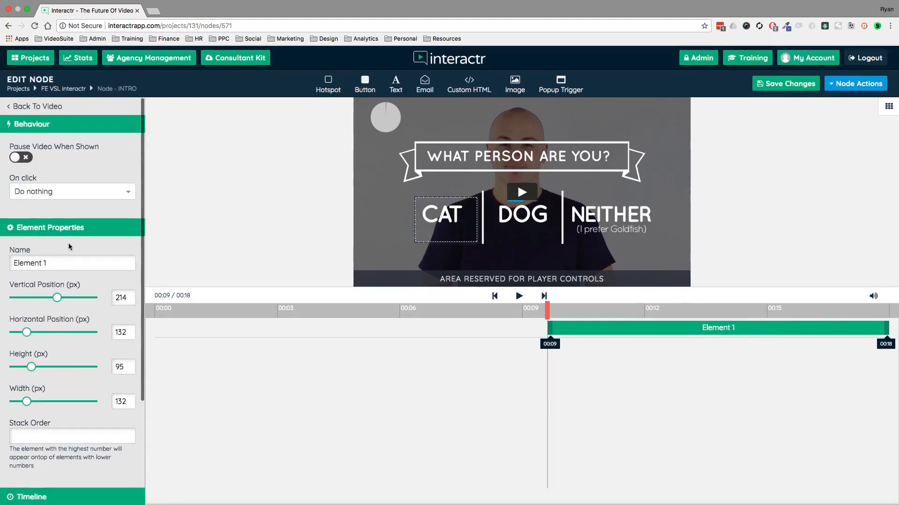
click(122, 192)
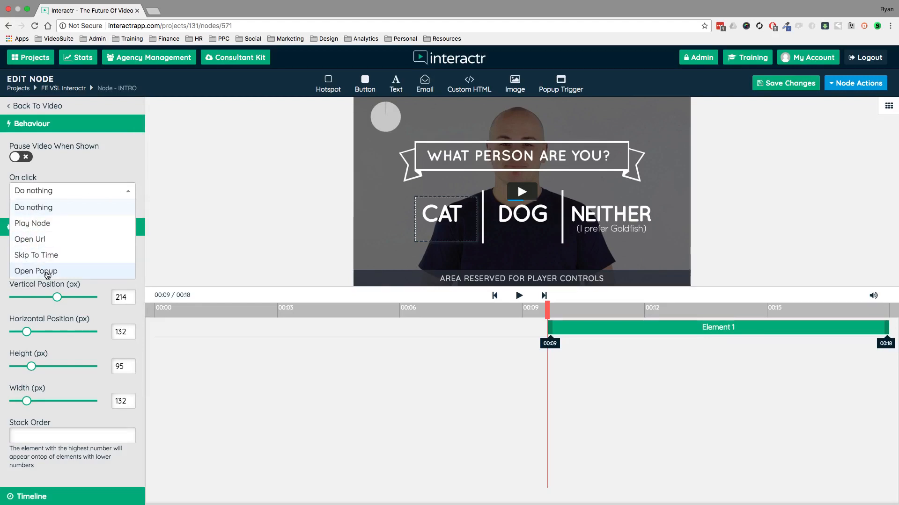
click(45, 224)
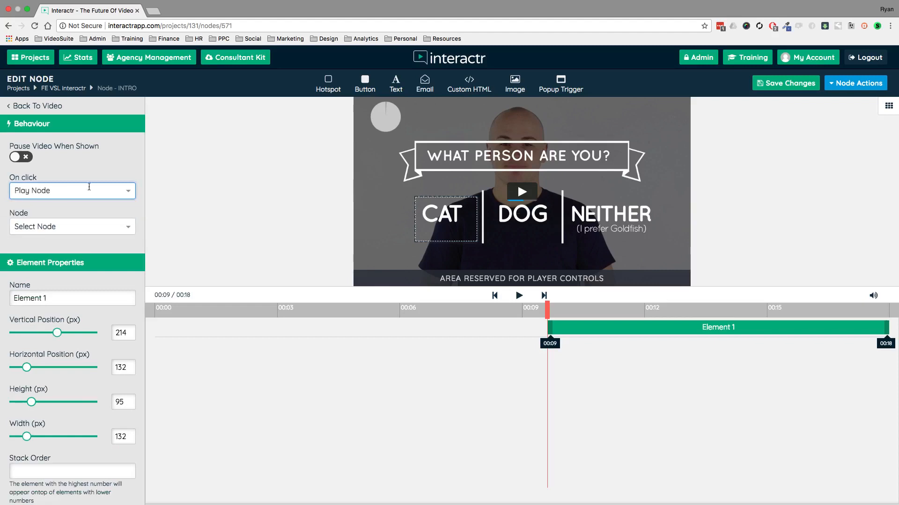
click(120, 227)
click(51, 258)
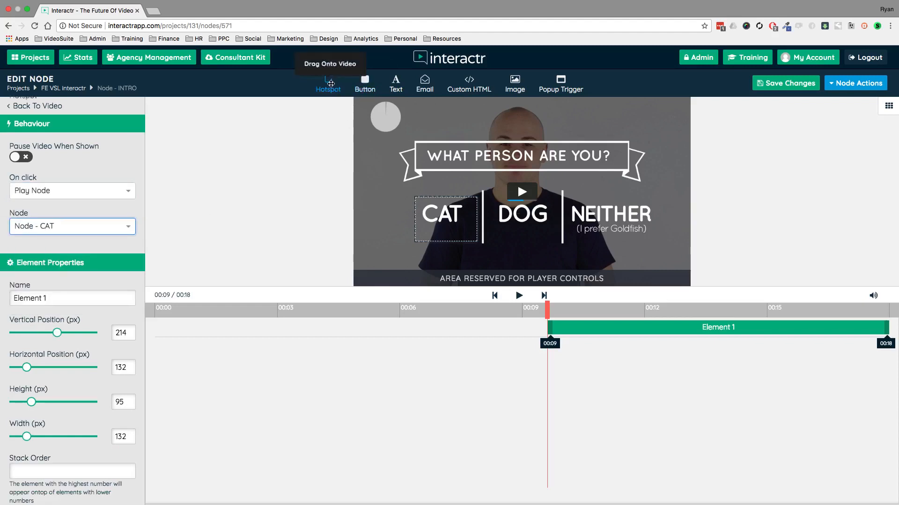
Place a hotspot about 143 px wide and 95 px high over DOG that plays Node - DOG on click.
drag(328, 82, 556, 241)
click(126, 190)
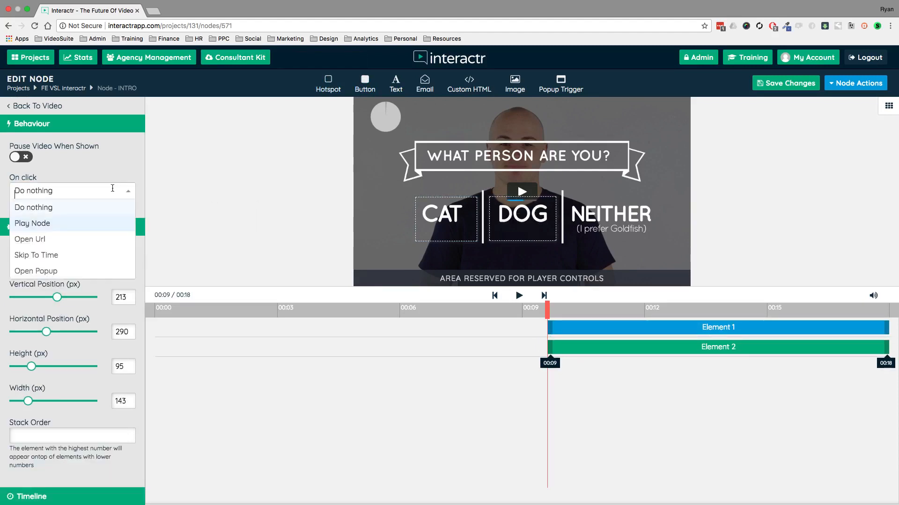
click(40, 224)
click(43, 226)
click(48, 291)
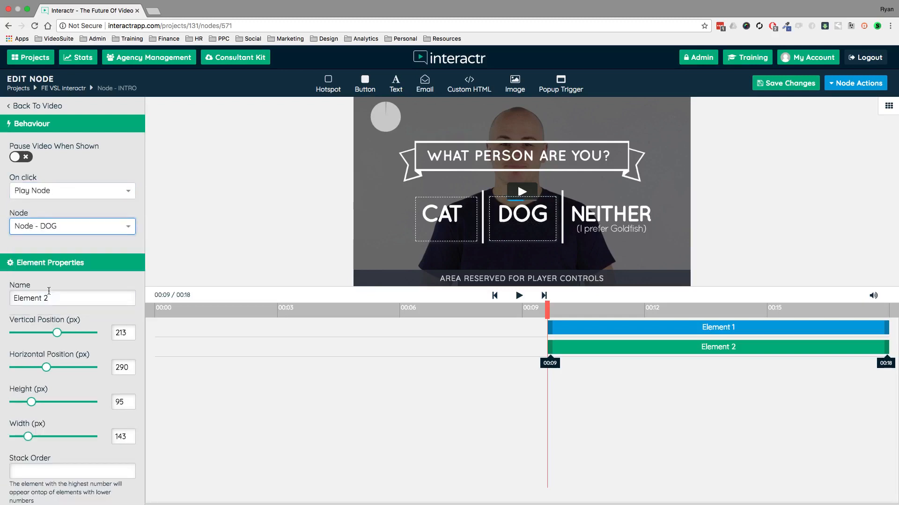
Place a hotspot about 197 px wide and 93 px high over NEITHER that plays Node - GOLDFISH on click.
drag(328, 83, 659, 243)
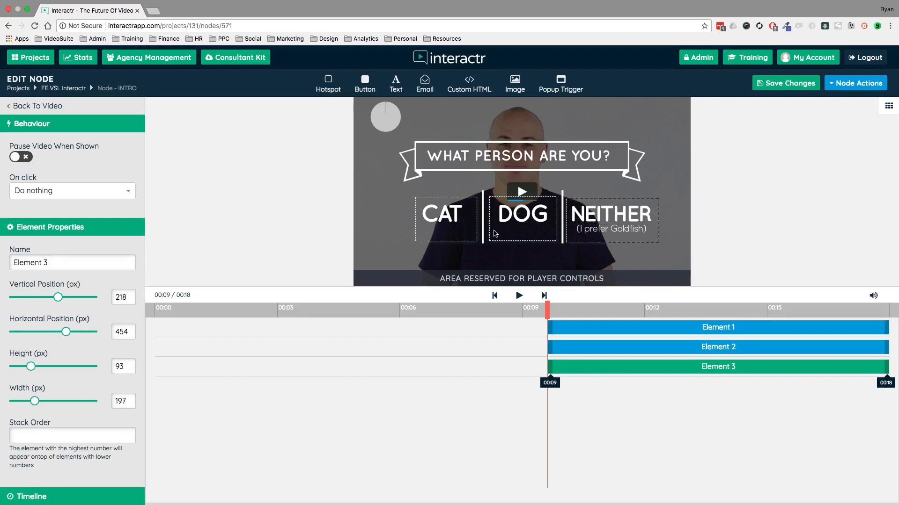
click(89, 186)
click(51, 223)
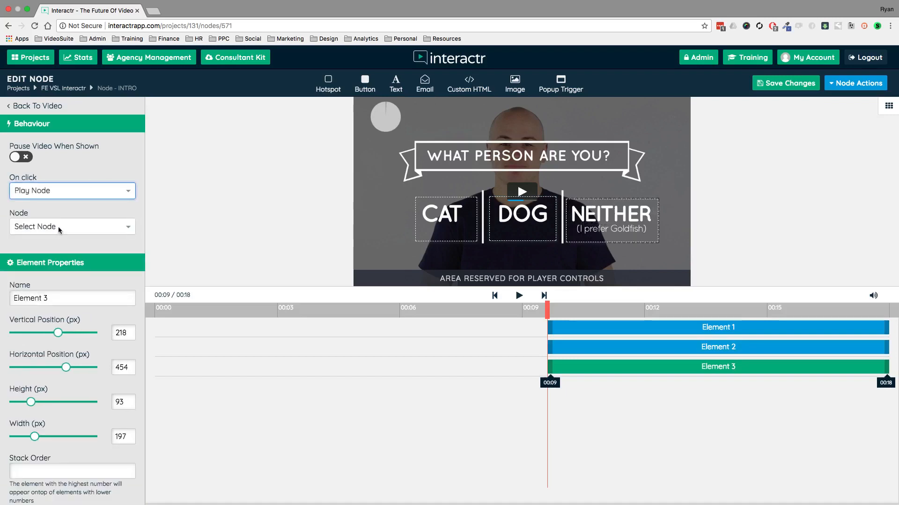
click(58, 226)
click(49, 274)
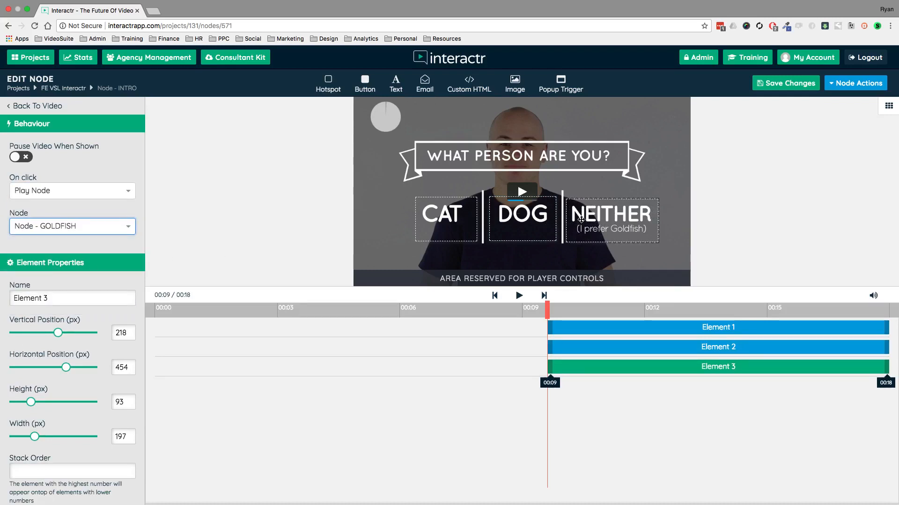
click(600, 211)
drag(600, 211, 599, 210)
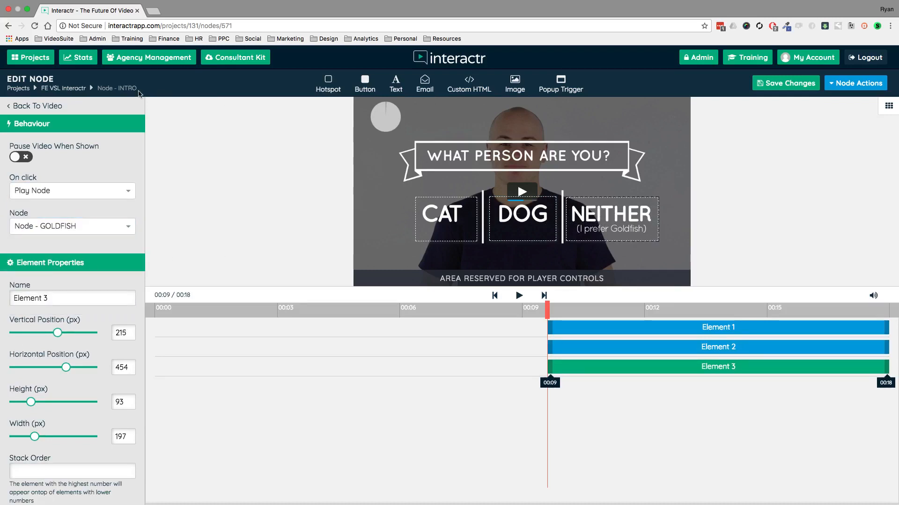
Return to the project canvas and spread the GOLDFISH, CAT and DOG nodes apart to the right of INTRO.
click(70, 92)
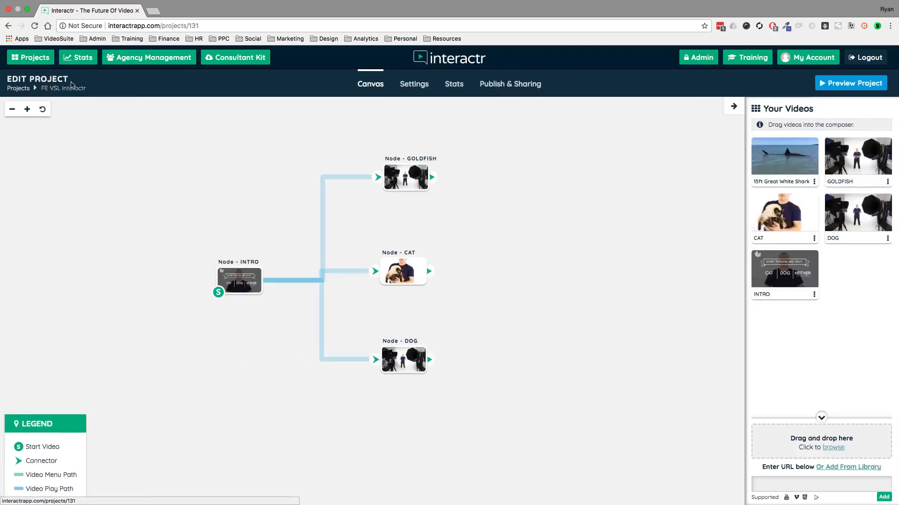
mouse_move(403, 168)
mouse_down()
mouse_move(379, 157)
mouse_move(446, 186)
mouse_move(431, 149)
mouse_move(419, 163)
mouse_up()
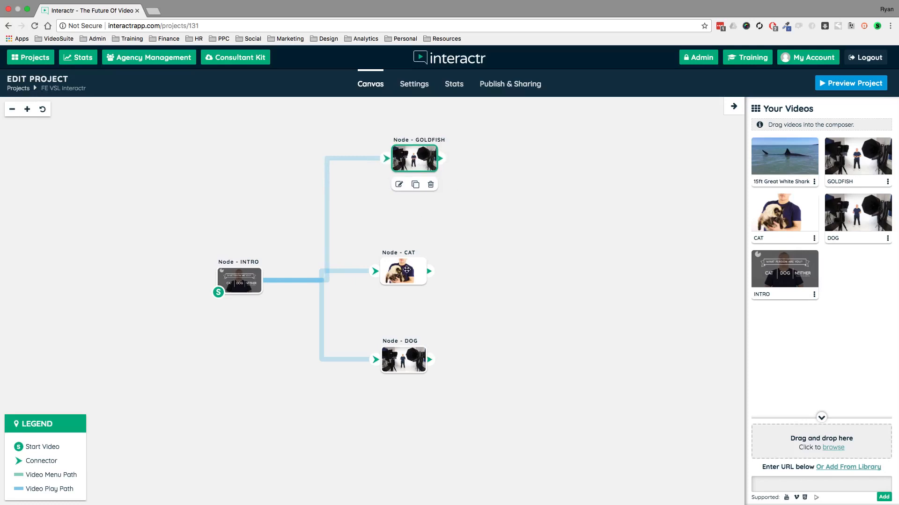
drag(407, 270, 434, 255)
drag(407, 359, 426, 342)
mouse_move(424, 252)
mouse_down()
mouse_move(414, 255)
mouse_move(413, 240)
mouse_up()
drag(423, 346, 402, 363)
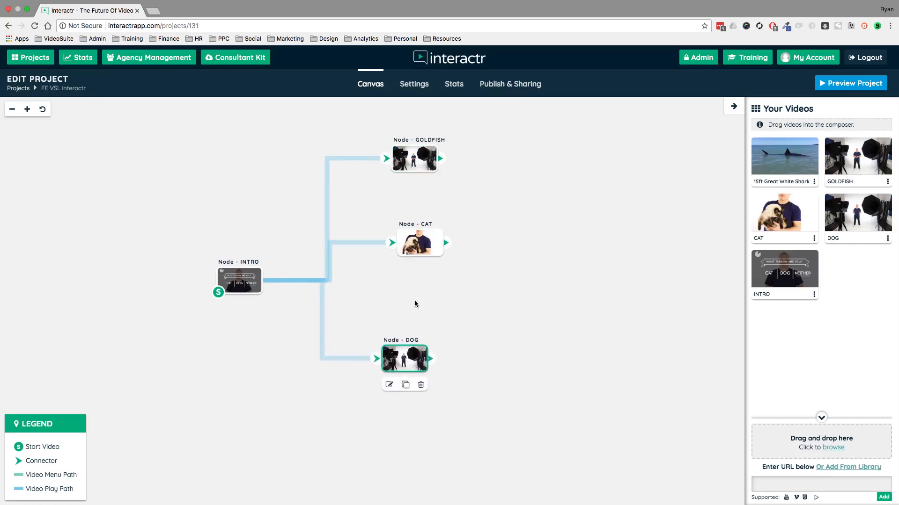
drag(419, 157, 426, 155)
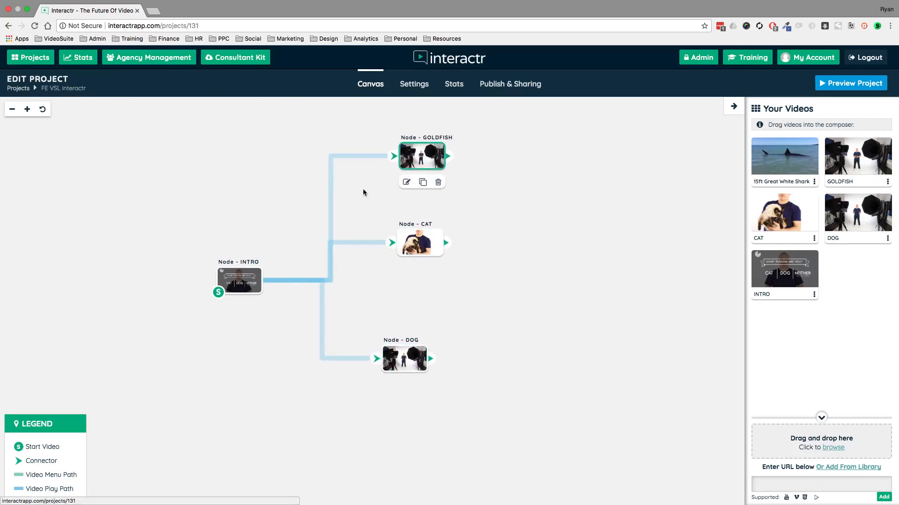
Preview the INTRO node, play it, follow the DOG choice to its video, and close the preview.
double_click(239, 280)
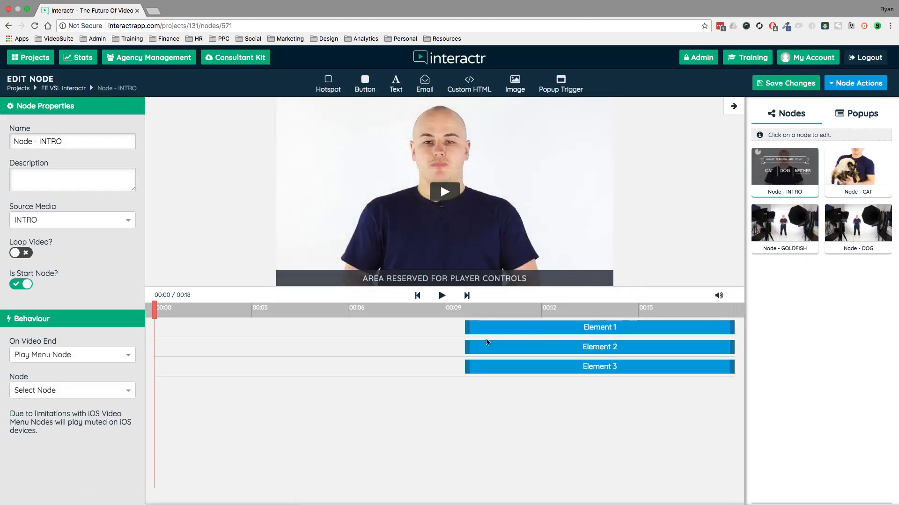
click(848, 86)
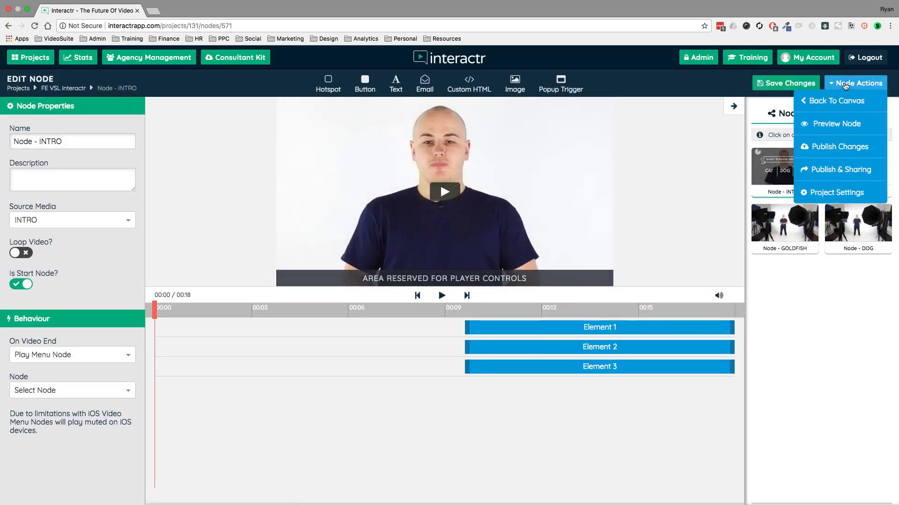
click(826, 125)
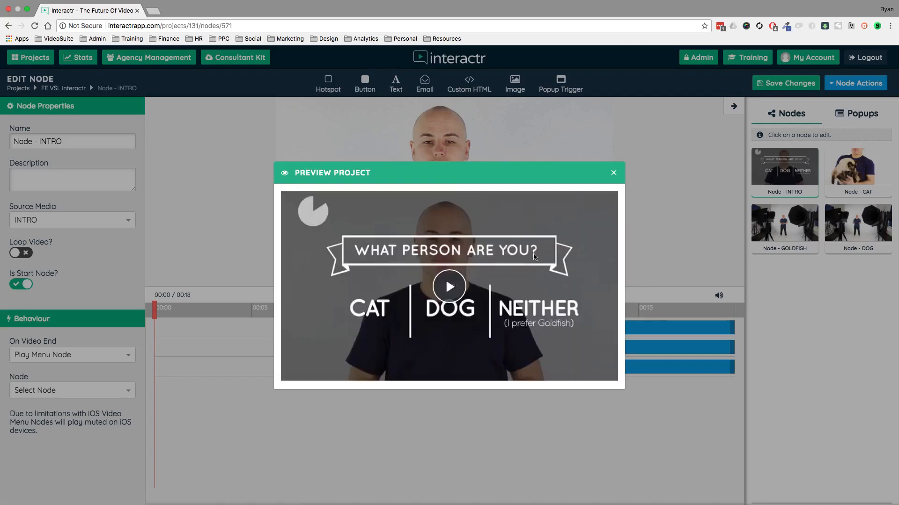
click(449, 288)
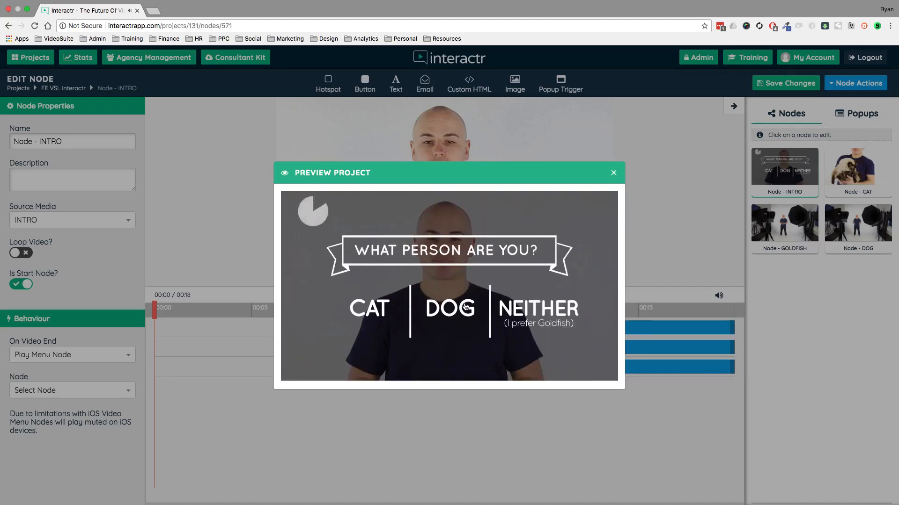
click(464, 303)
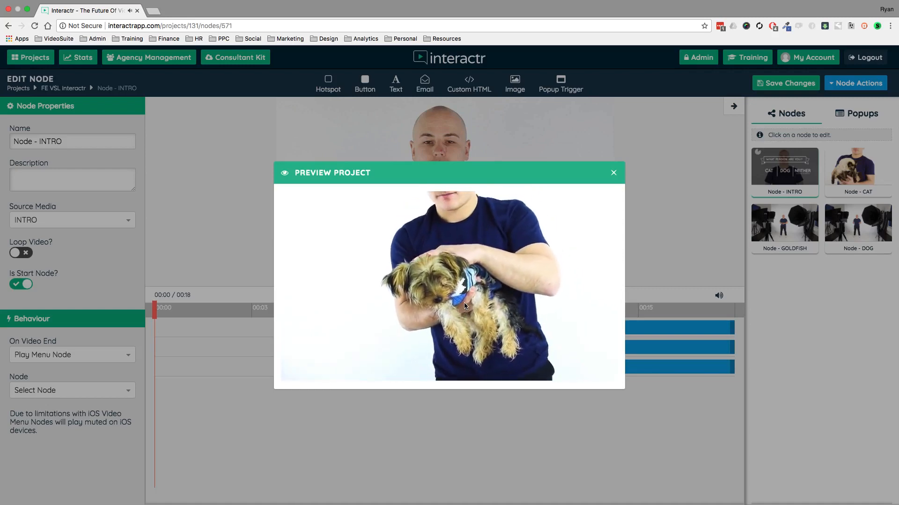
click(613, 174)
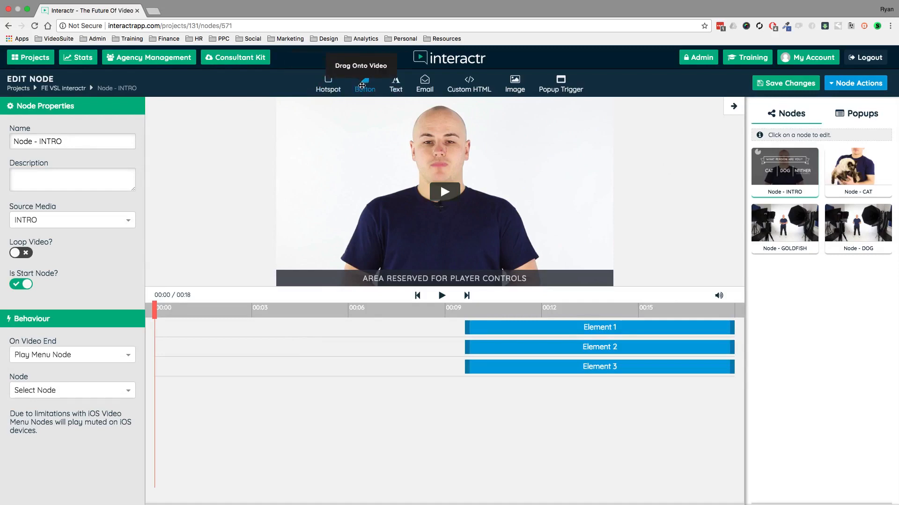
Try out a button element beside the presenter in the INTRO video, look through its properties, and delete it.
drag(364, 85, 321, 151)
mouse_move(356, 163)
mouse_down()
mouse_move(368, 159)
mouse_move(351, 168)
mouse_up()
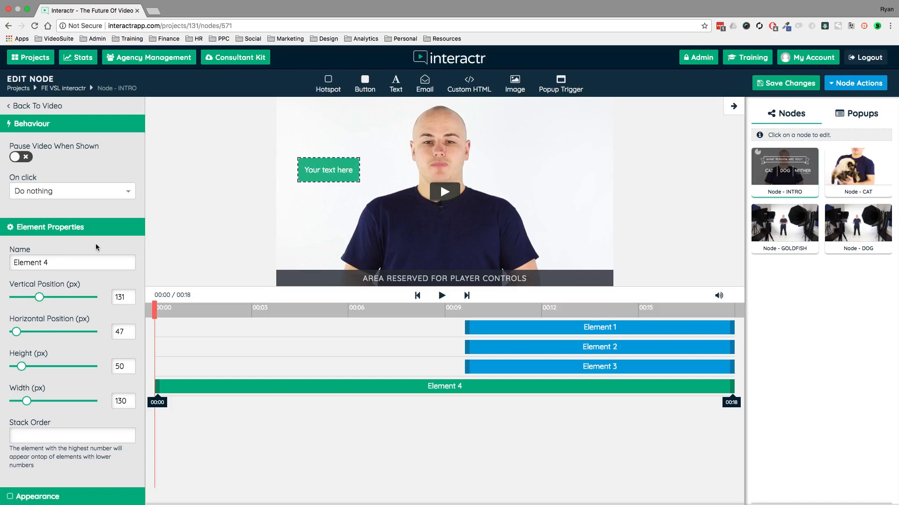
scroll(81, 248, down, 10)
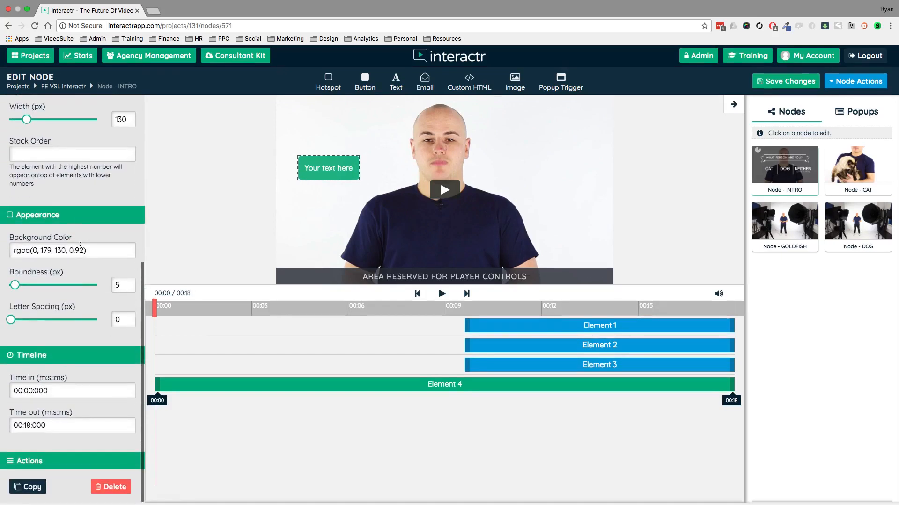
scroll(81, 246, up, 10)
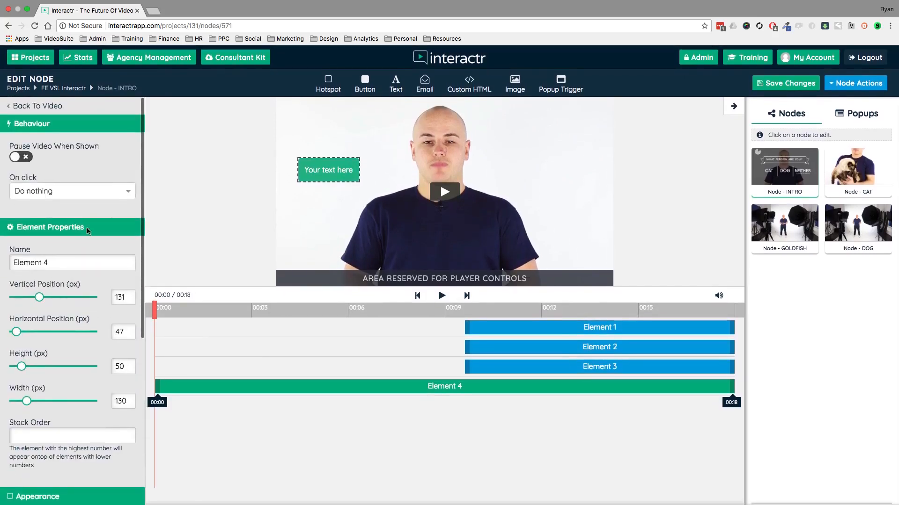
key(Delete)
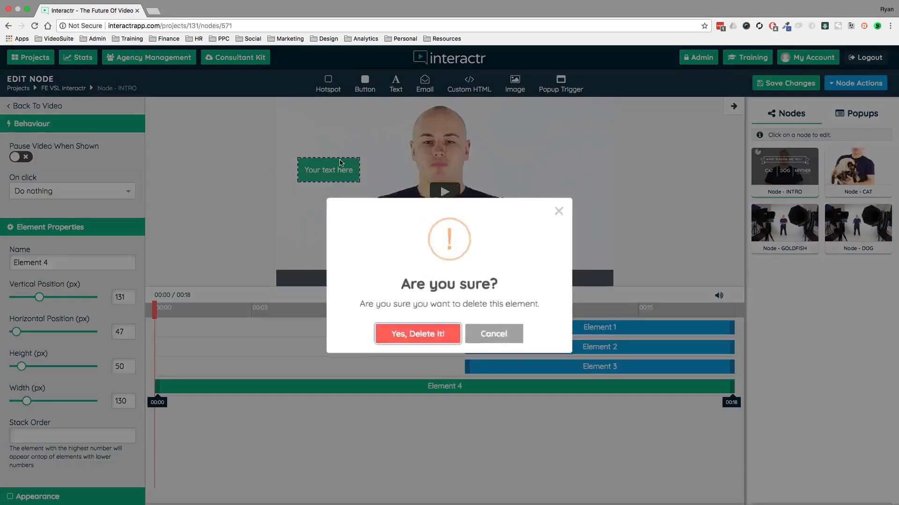
click(427, 333)
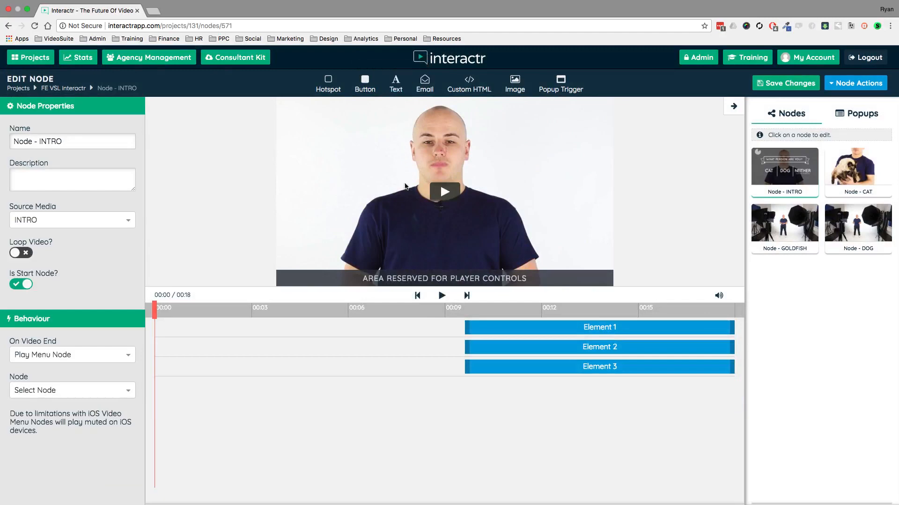
Try out a text element over the presenter's shirt in the INTRO video and delete it.
drag(421, 218, 422, 218)
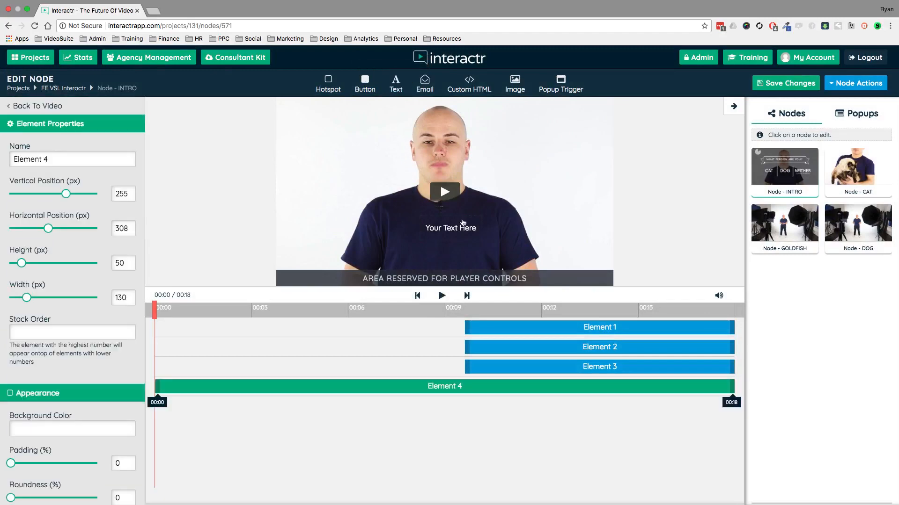
key(Delete)
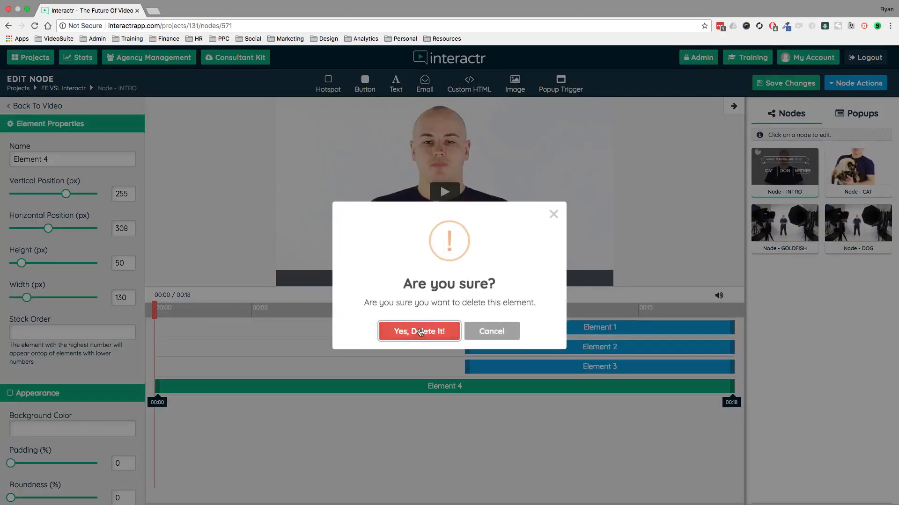
click(417, 331)
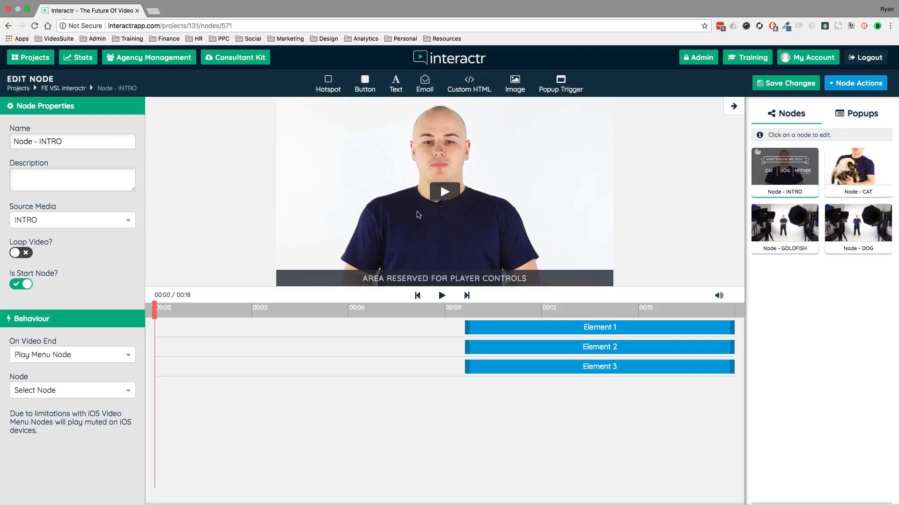
Try out an email form on the INTRO video, enlarging it to about 475 by 100 px and lowering it, and delete it.
drag(420, 220, 416, 217)
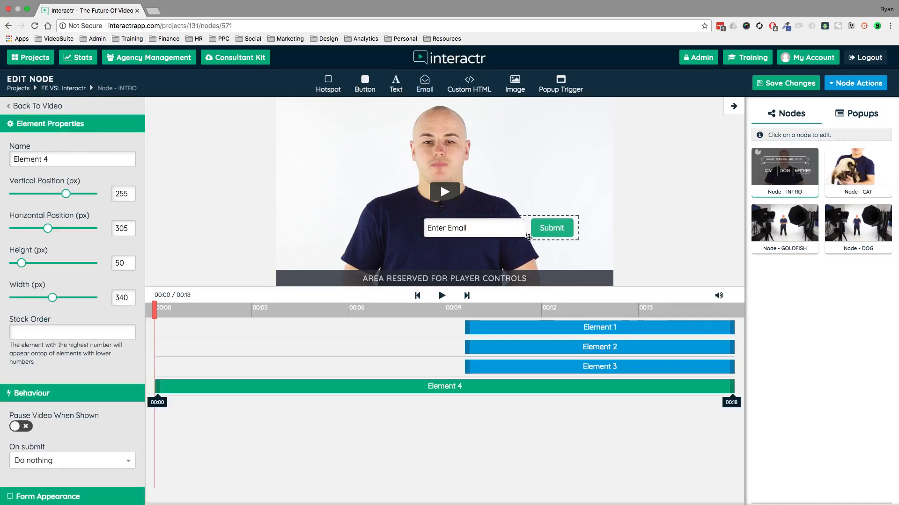
drag(525, 237, 562, 205)
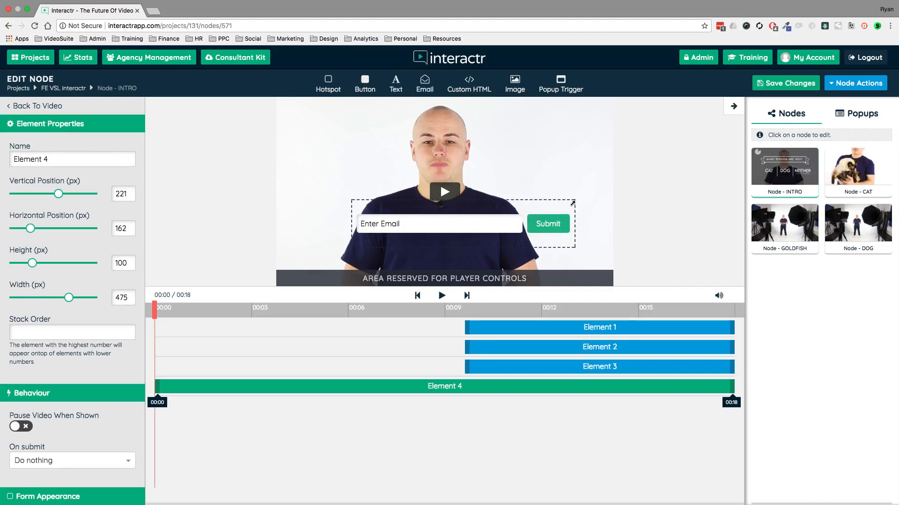
drag(566, 205, 545, 226)
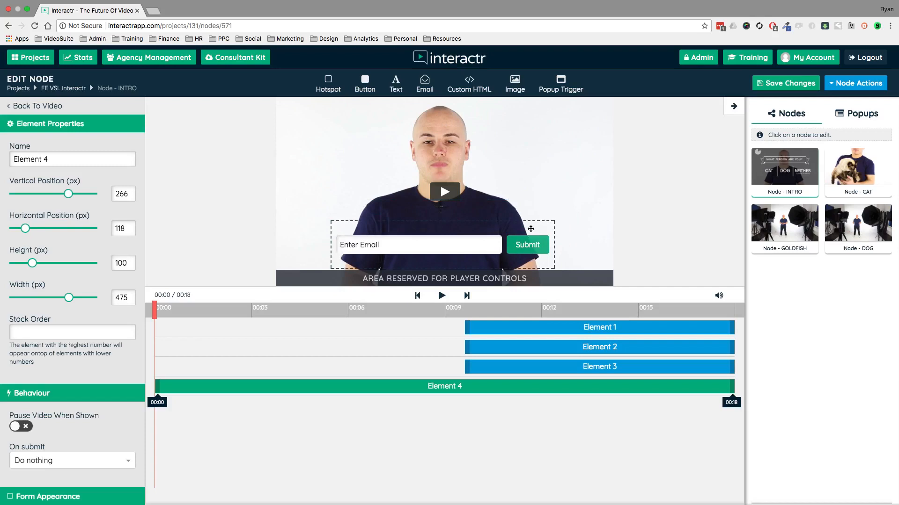
key(Delete)
click(418, 328)
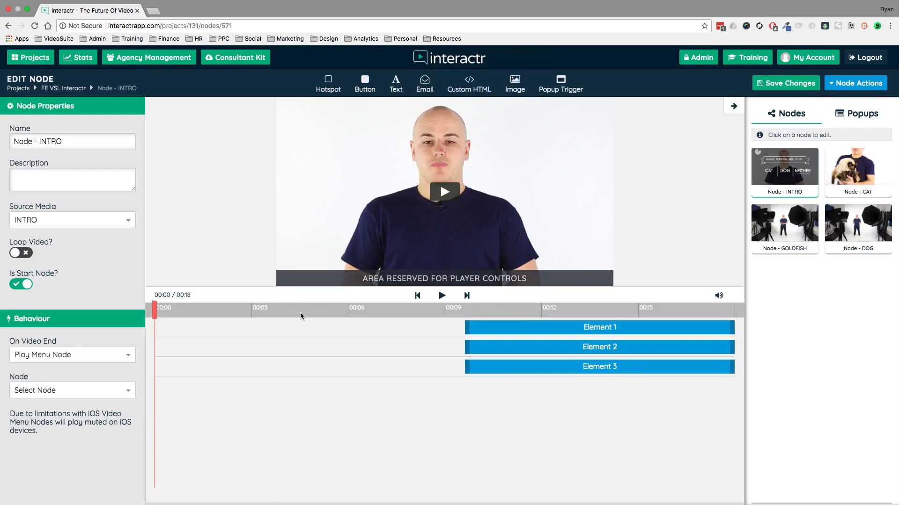
Place an image element at about 00:10 above the banner's right end and fill it with Tell Me More from the image library.
drag(155, 311, 492, 307)
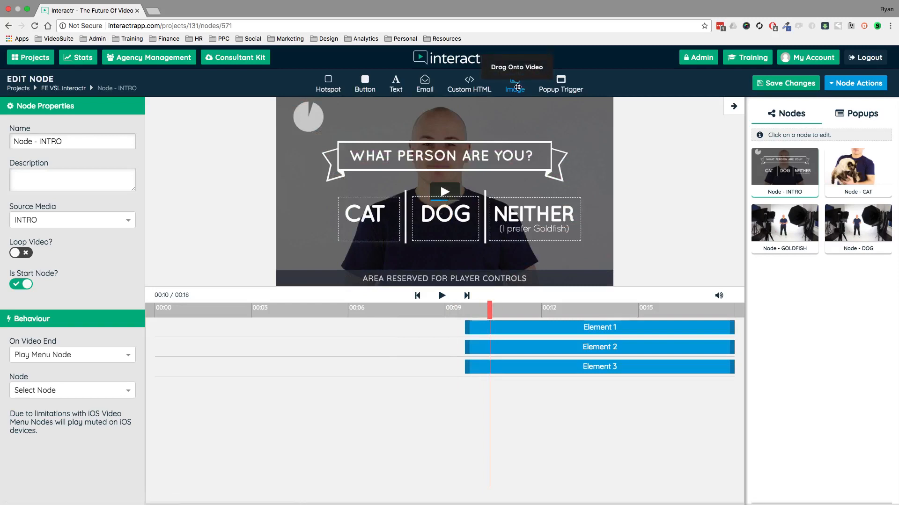
drag(517, 87, 564, 121)
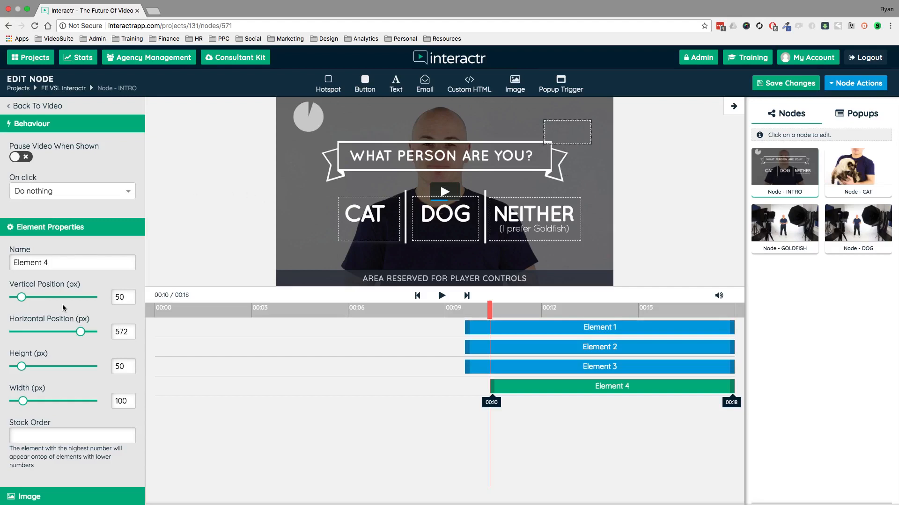
scroll(64, 307, down, 5)
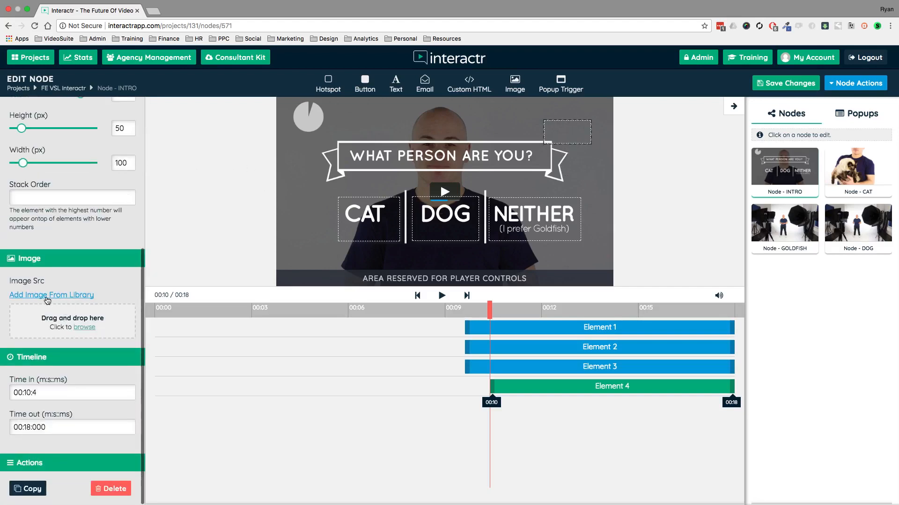
click(48, 295)
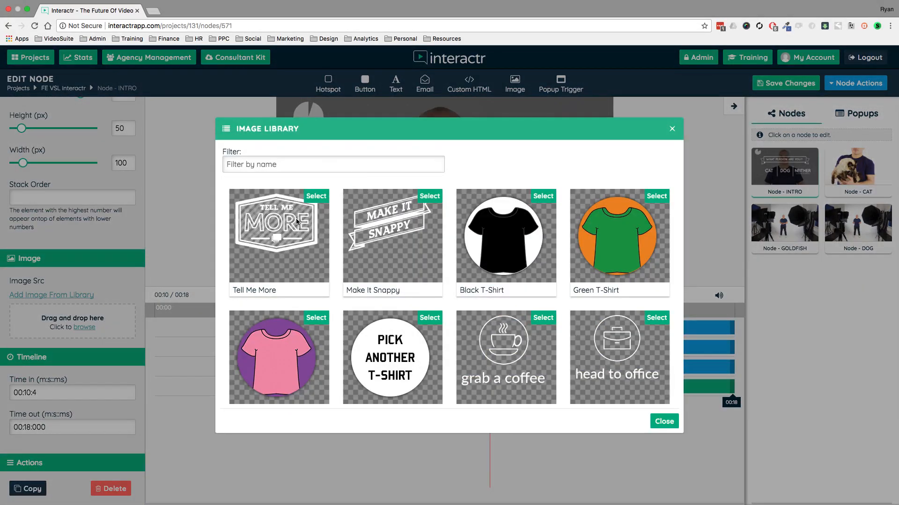
click(316, 197)
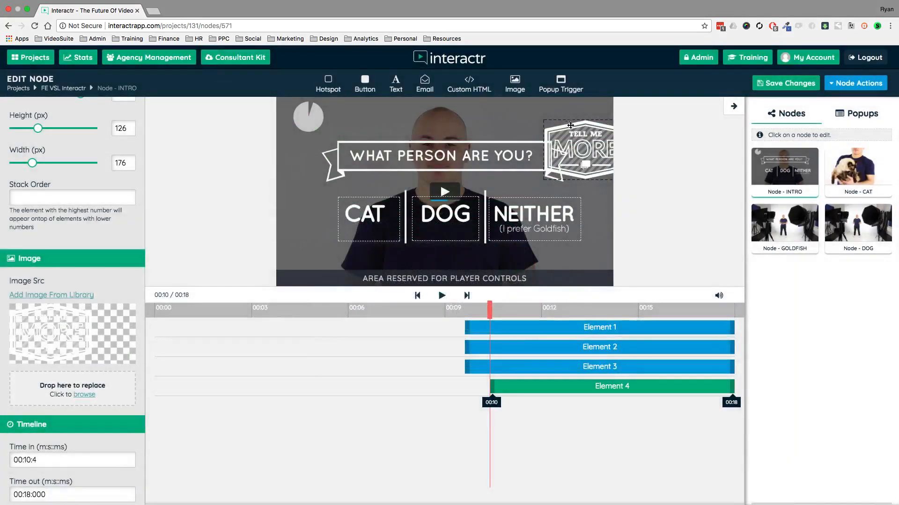
Move the Tell Me More image fully inside the video frame, up and to the left, and delete it.
drag(584, 129, 552, 116)
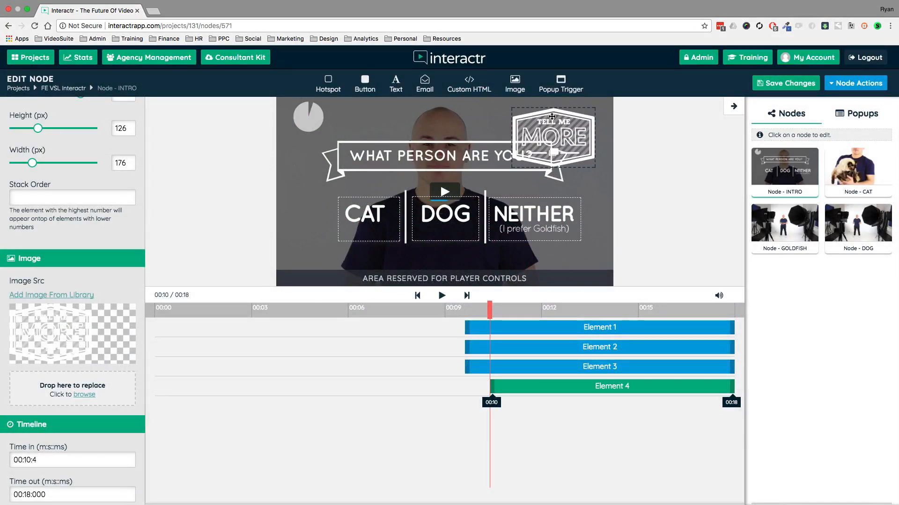
drag(552, 117, 563, 115)
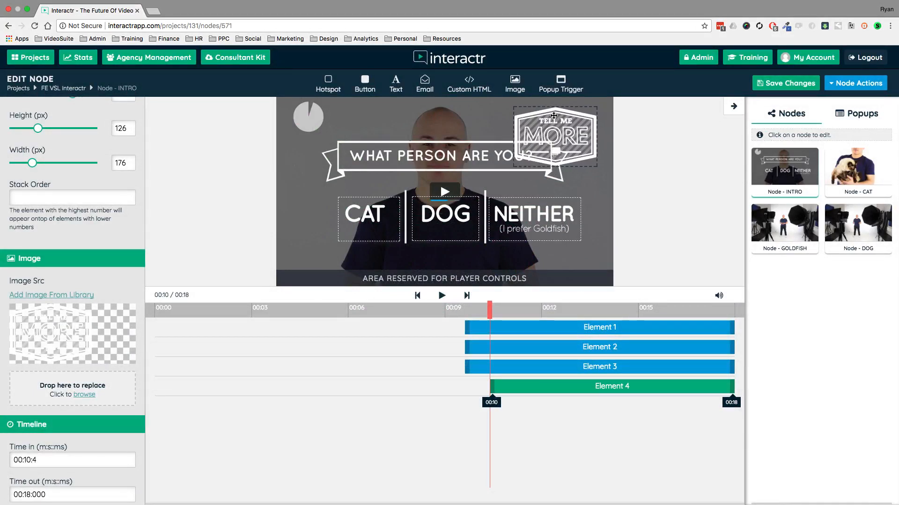
key(Delete)
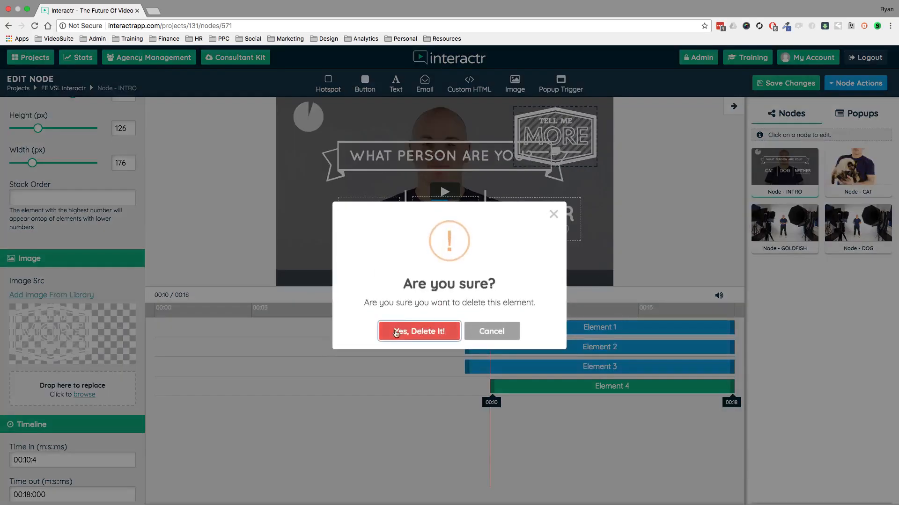
click(424, 329)
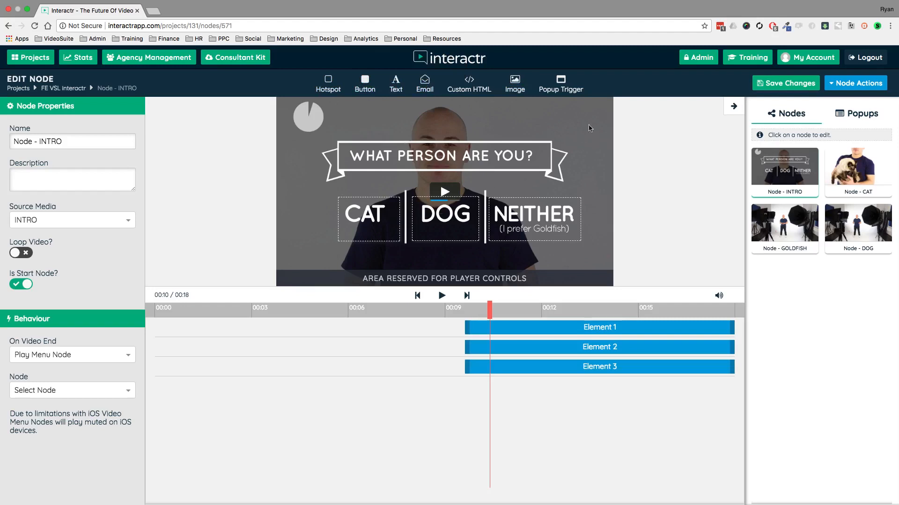
Create a new popup from the INTRO node and apply the email template to it.
click(860, 116)
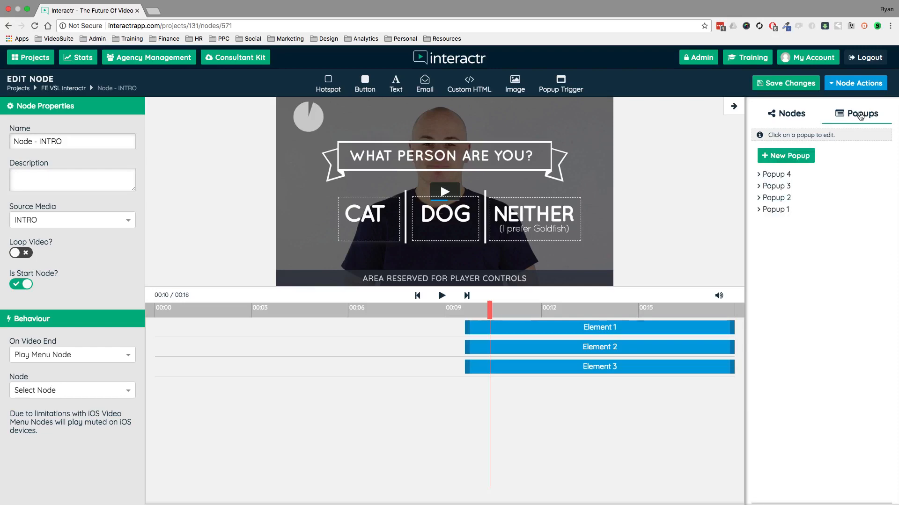
click(786, 160)
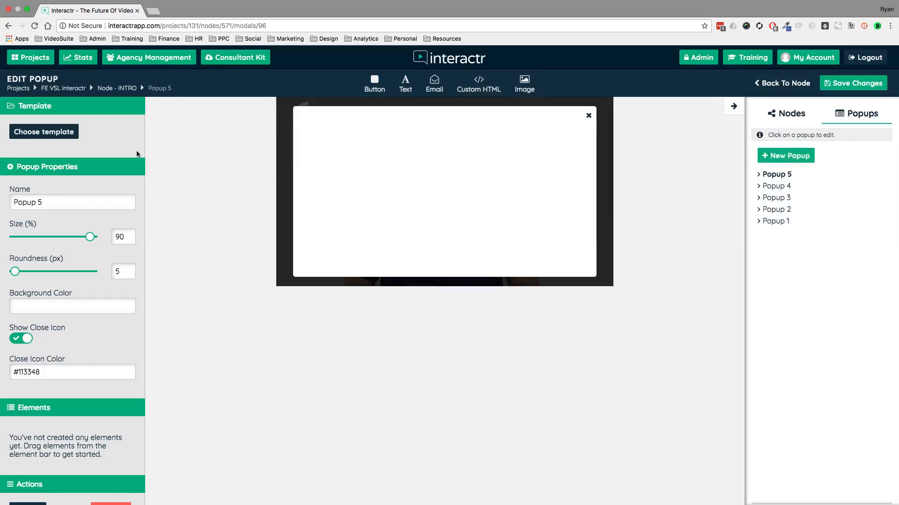
click(59, 135)
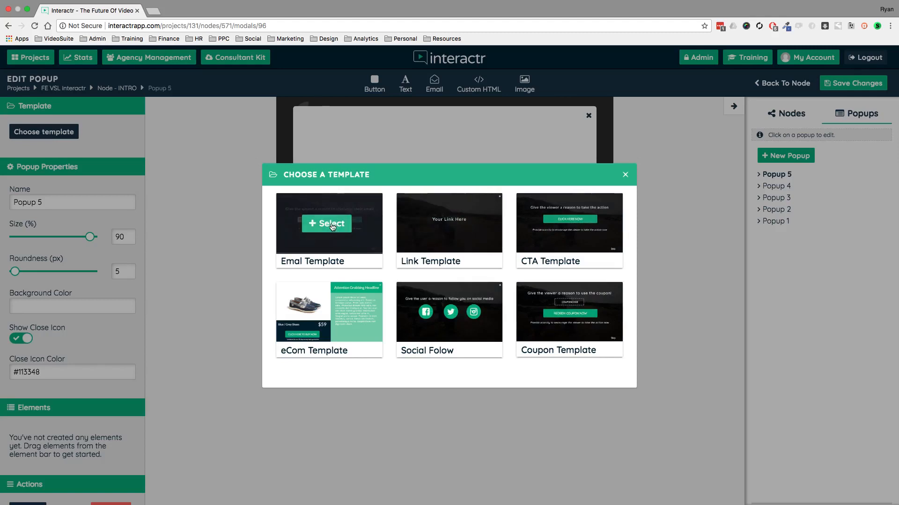
click(330, 226)
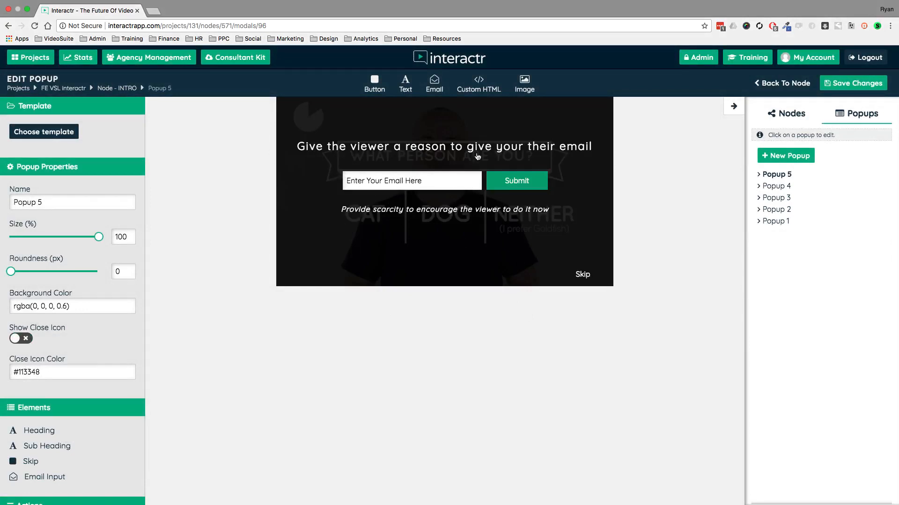
Check the popup's email input properties and replace the popup's template with the Coupon Template.
click(504, 181)
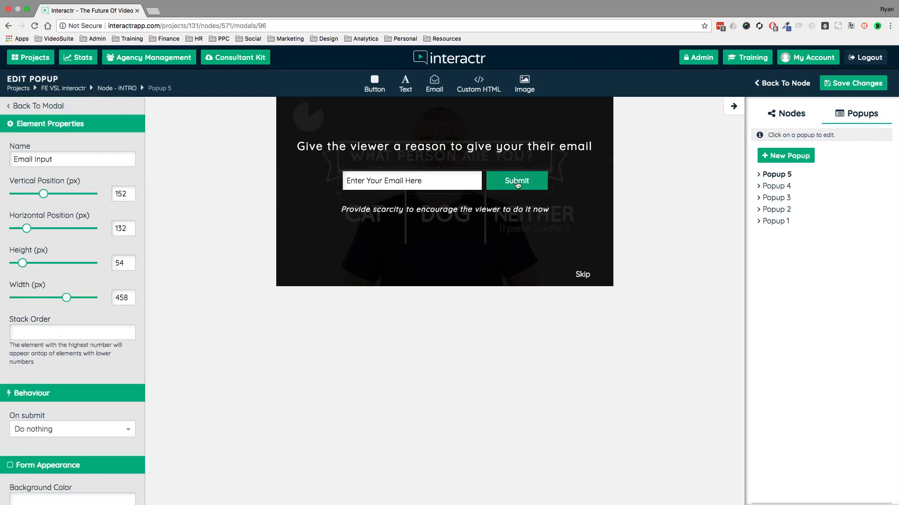
click(53, 106)
click(70, 133)
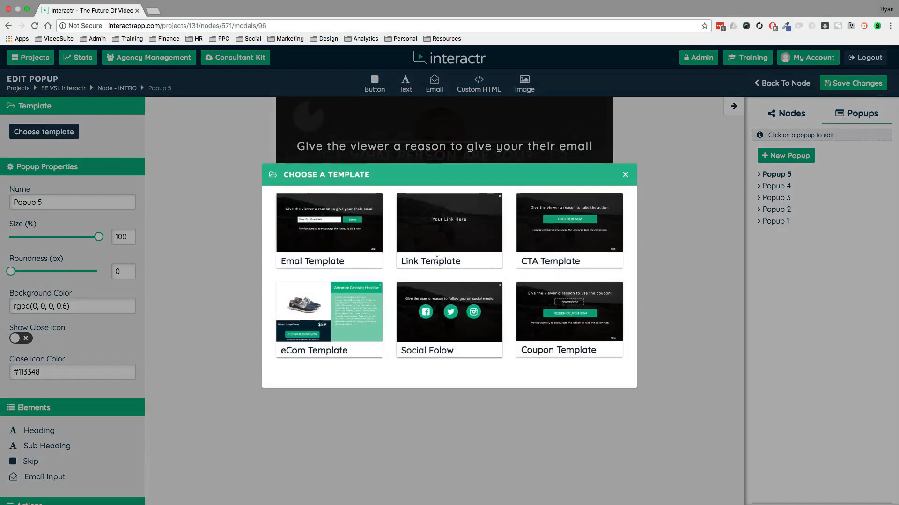
click(569, 311)
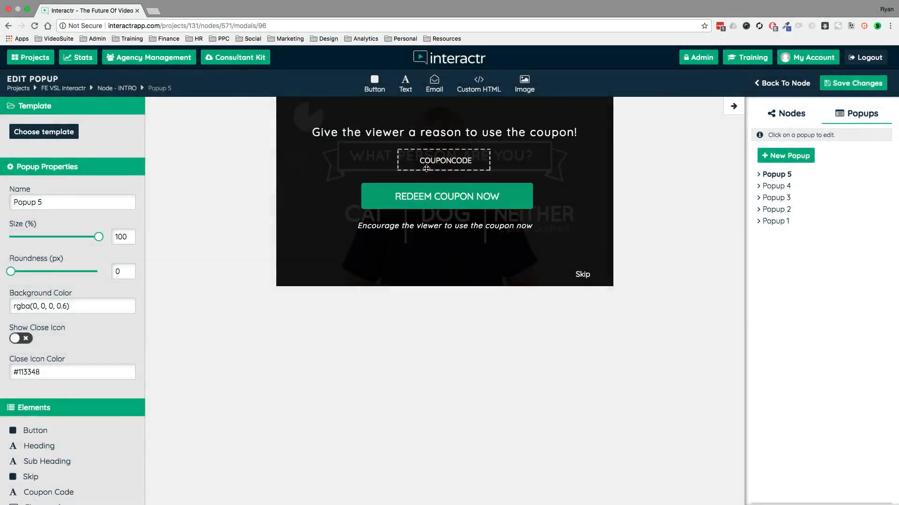
Try the CTA Template on the popup, then replace it with the eCom Template and select its product description.
click(36, 132)
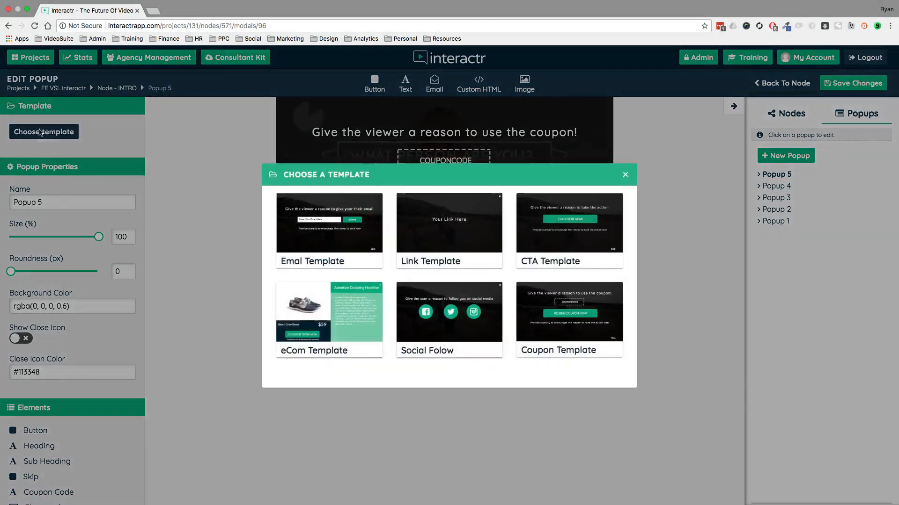
click(577, 227)
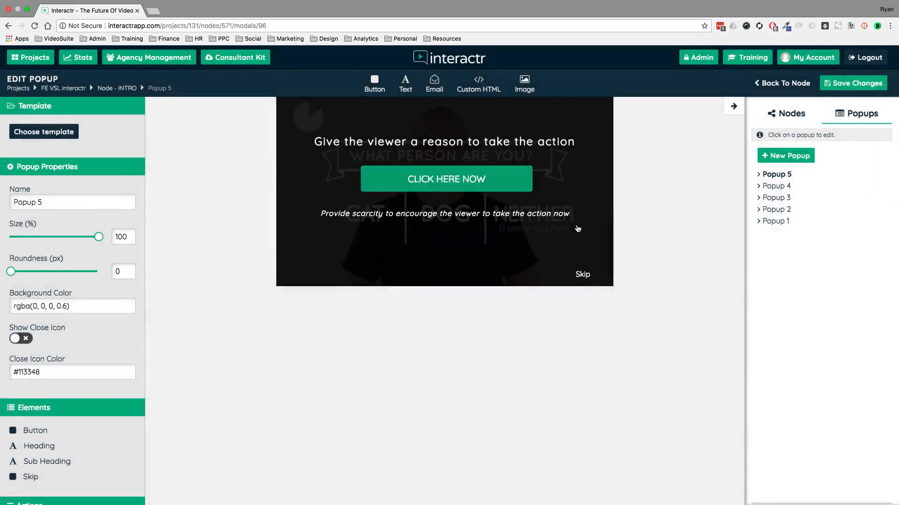
click(55, 134)
click(327, 309)
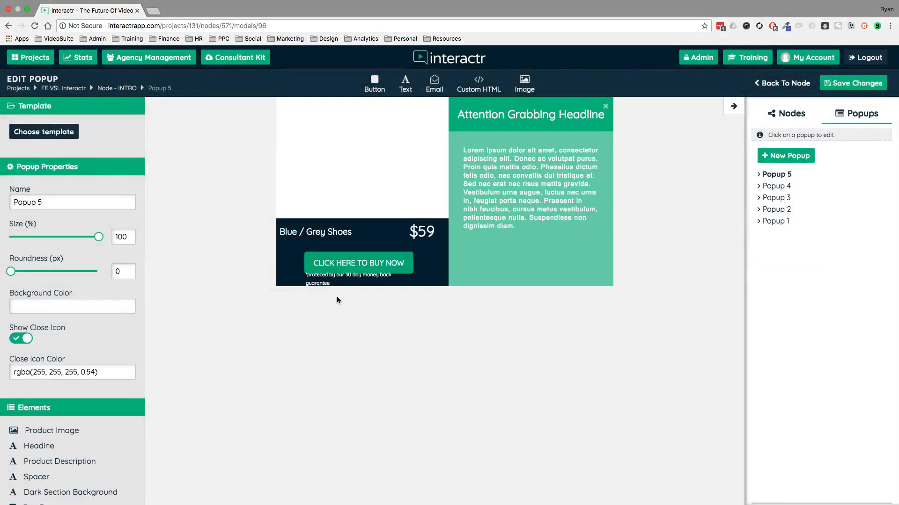
click(472, 141)
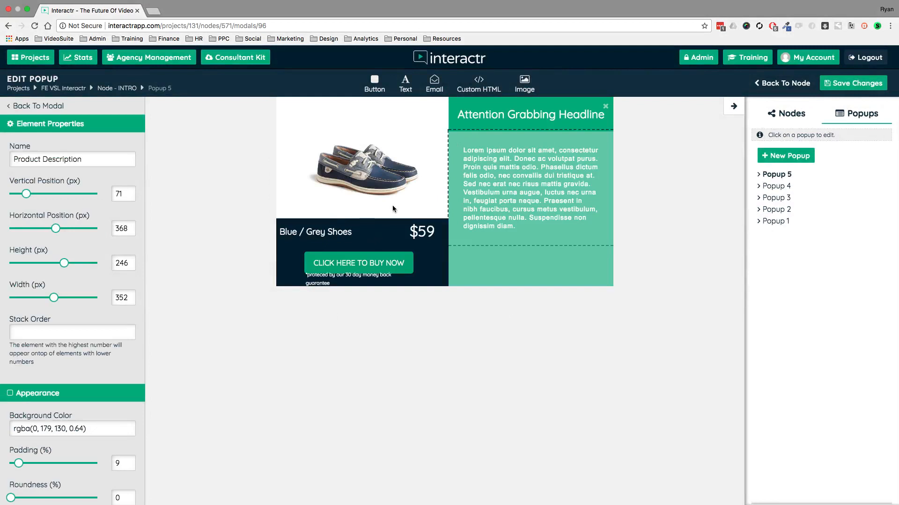
Leave the popup, save the changes to the INTRO node and return to the FE VSL Interactr project canvas.
click(784, 84)
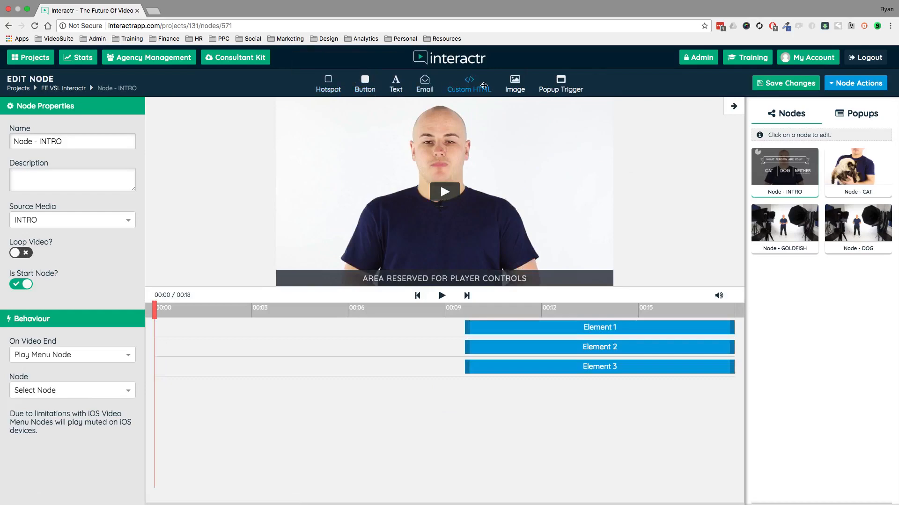
click(780, 84)
click(63, 88)
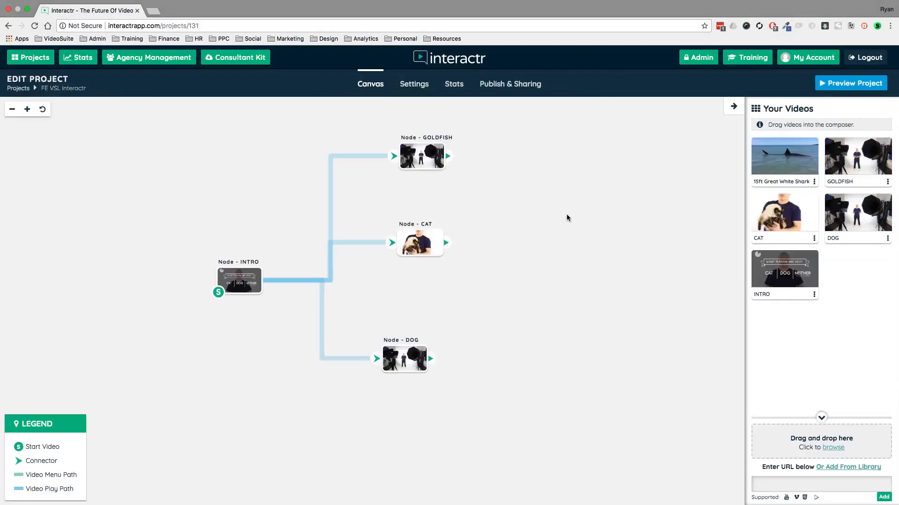
Tidy the linked nodes on the canvas, shifting GOLDFISH and CAT slightly and moving DOG a little up and to the right.
click(391, 160)
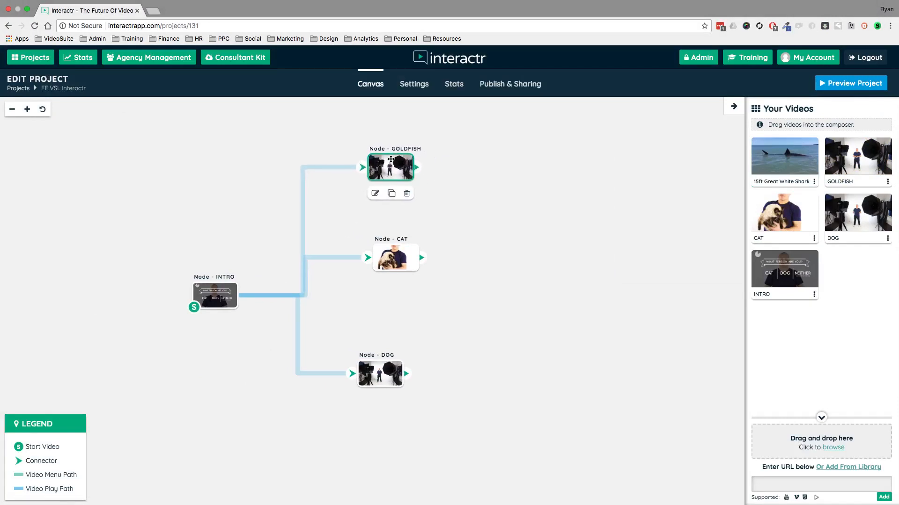
drag(396, 258, 395, 268)
drag(382, 372, 403, 366)
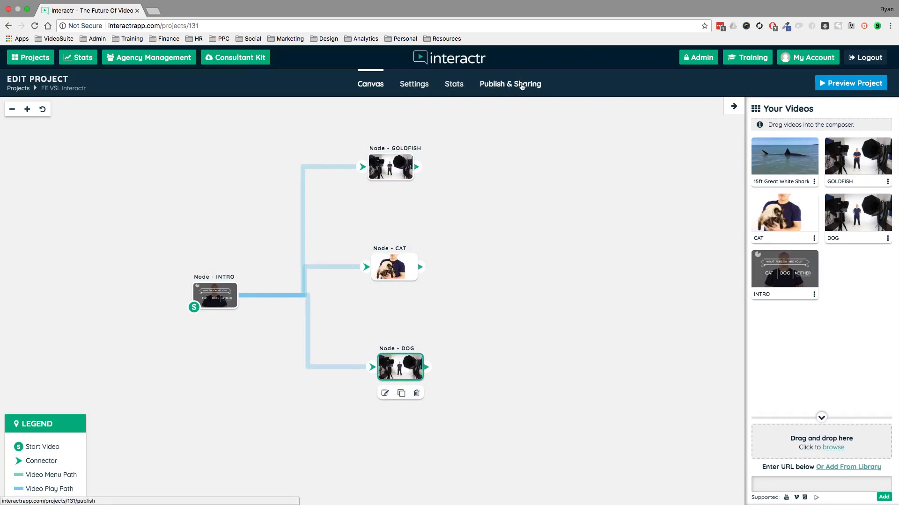
Review the project settings, including chapters, font, branding image, player options, thumbnail and Facebook Pixel events.
click(421, 88)
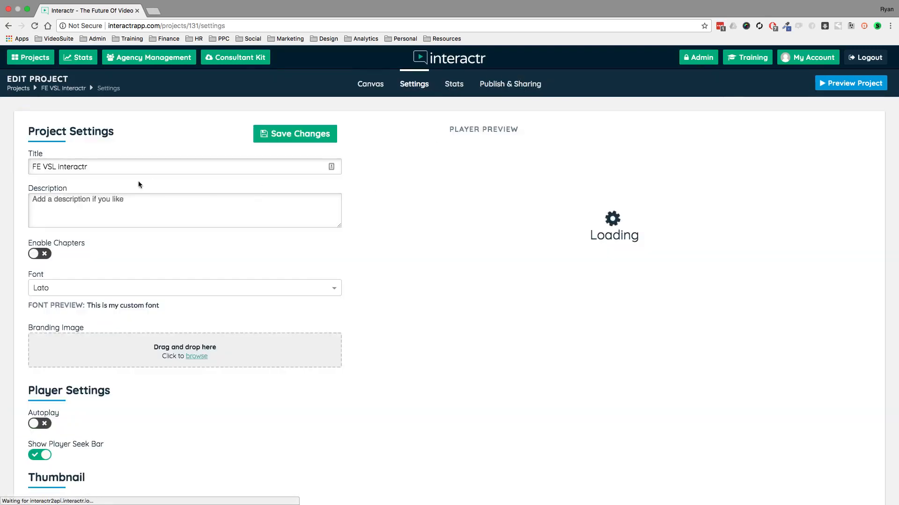
scroll(162, 238, down, 1)
scroll(161, 238, down, 10)
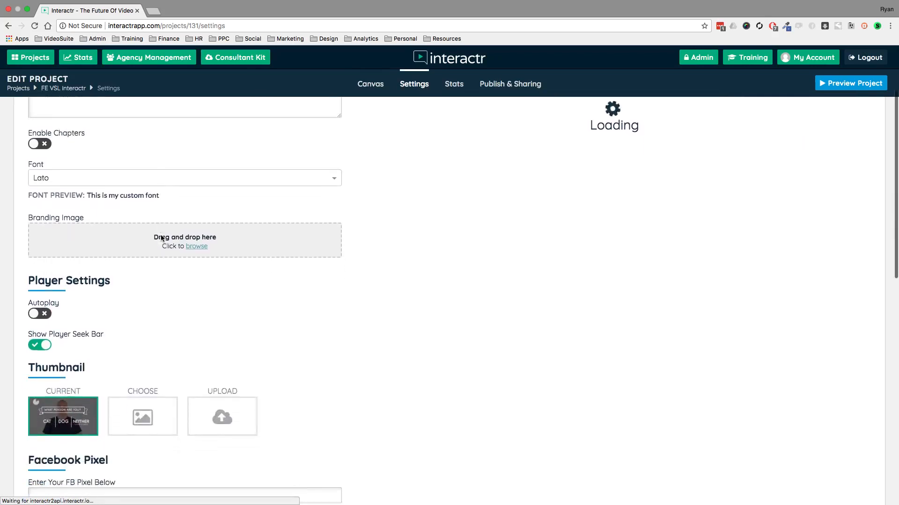
scroll(161, 237, down, 4)
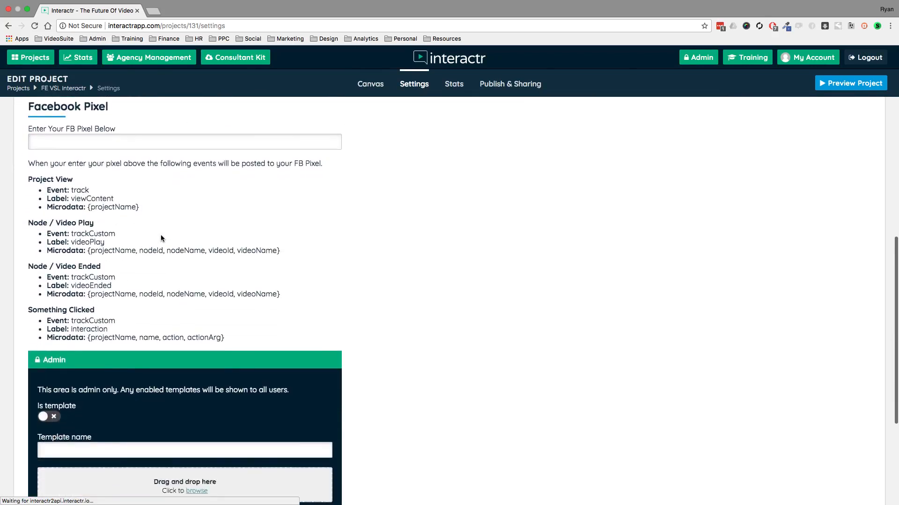
scroll(157, 239, up, 6)
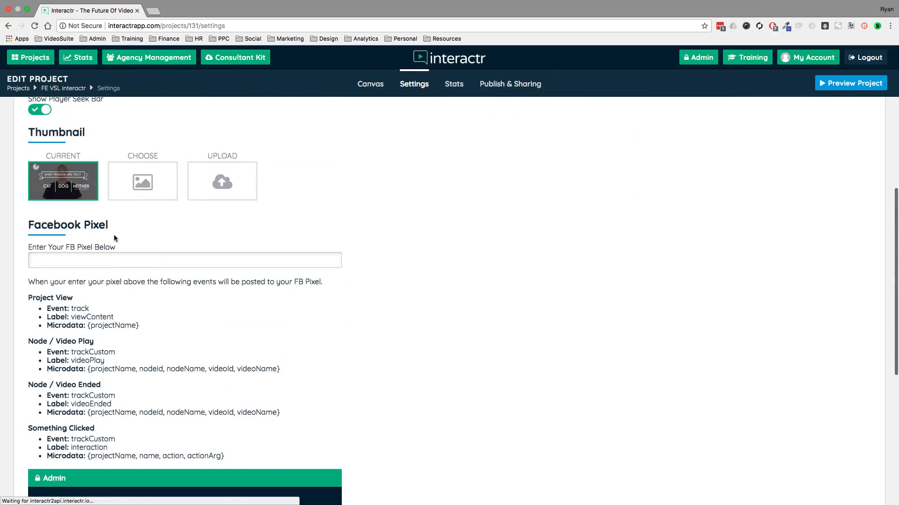
scroll(119, 253, up, 1)
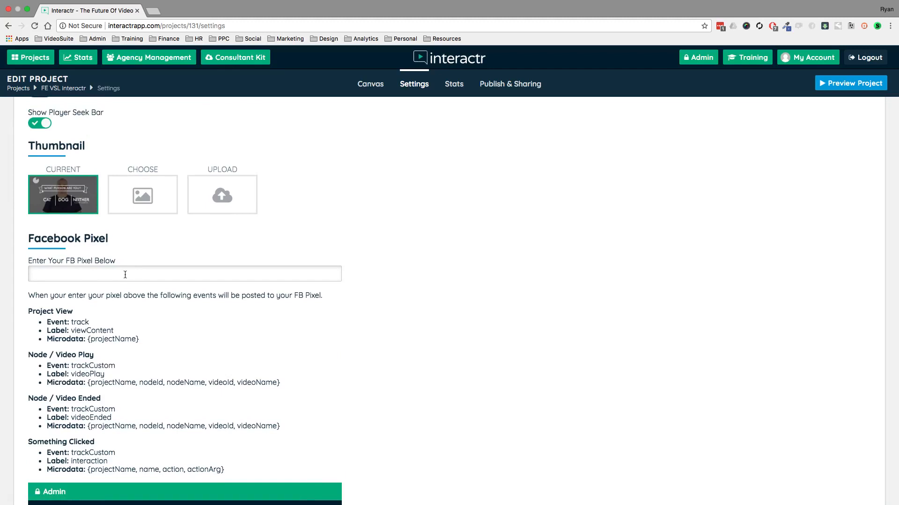
scroll(126, 274, down, 1)
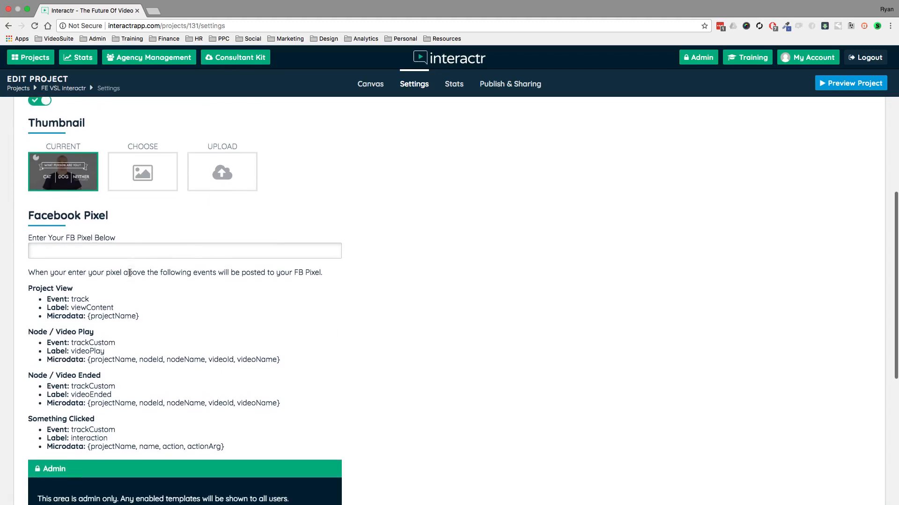
scroll(131, 315, up, 5)
scroll(131, 314, up, 3)
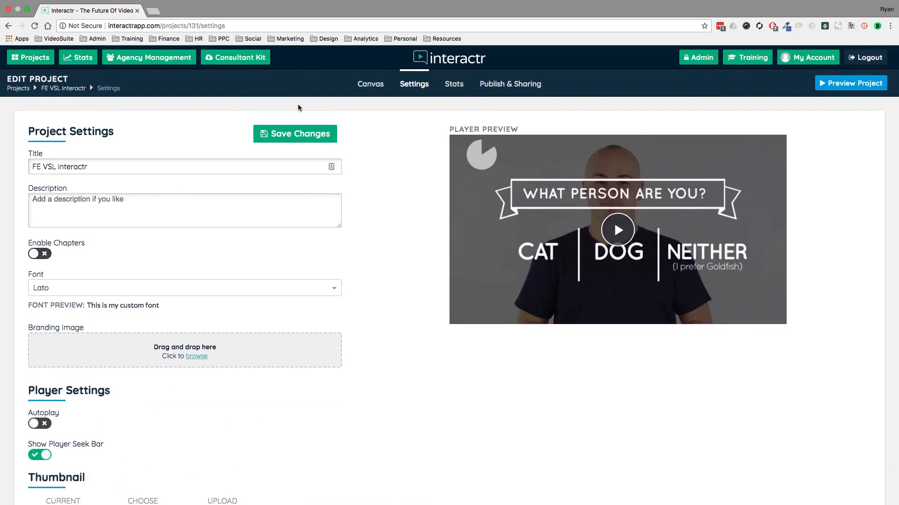
Return to the canvas and delete the connections from INTRO to GOLDFISH, CAT and DOG.
click(370, 85)
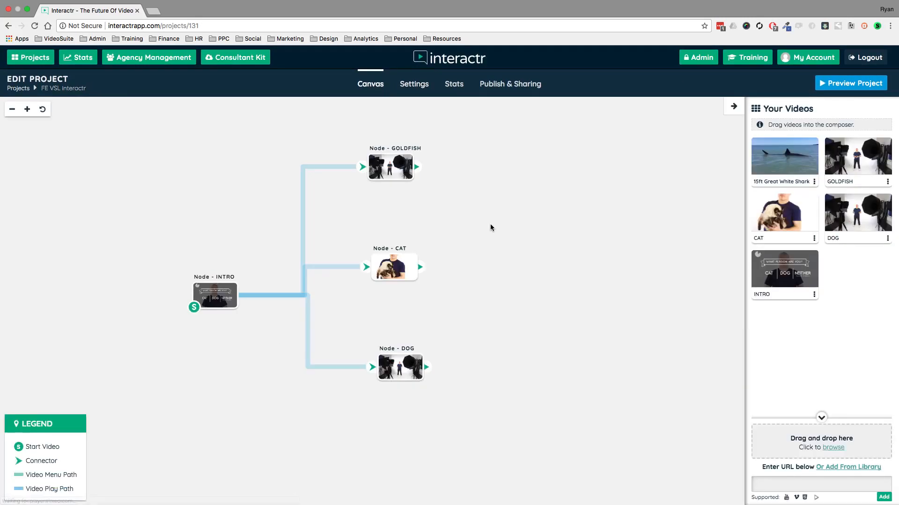
drag(400, 169, 417, 167)
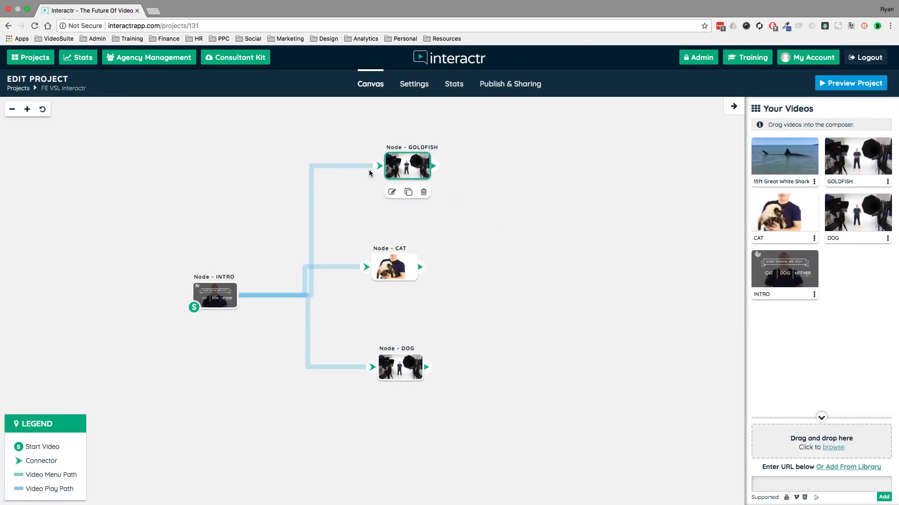
click(362, 165)
key(Delete)
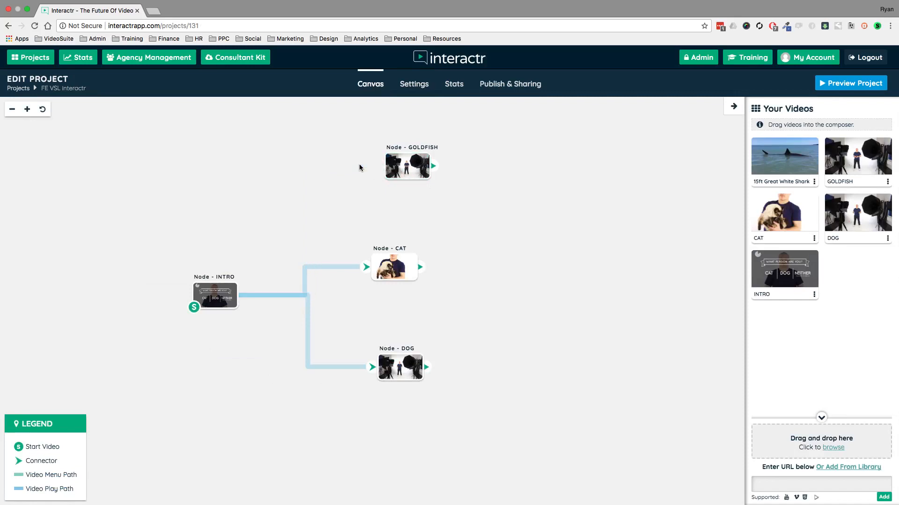
click(346, 268)
key(Delete)
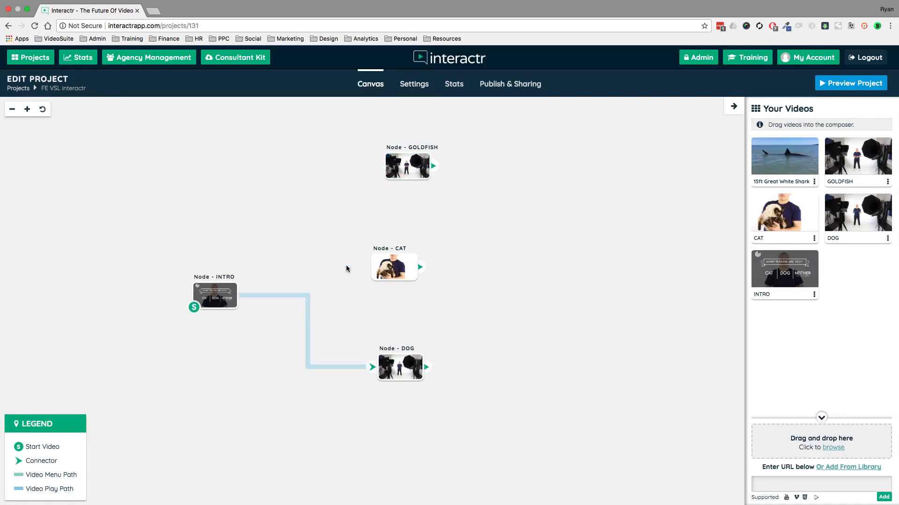
click(308, 307)
key(Delete)
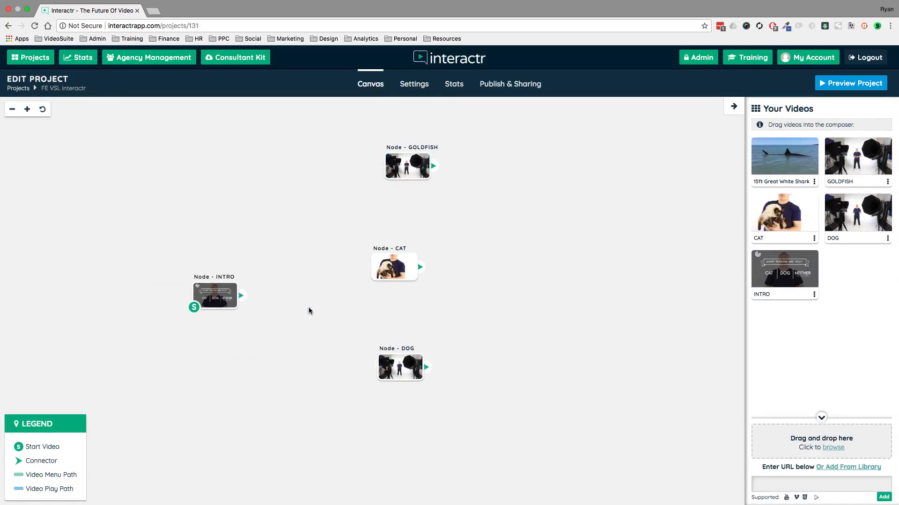
Move INTRO up and to the left, and line up GOLDFISH, CAT and DOG in a column beside it.
drag(228, 302, 191, 265)
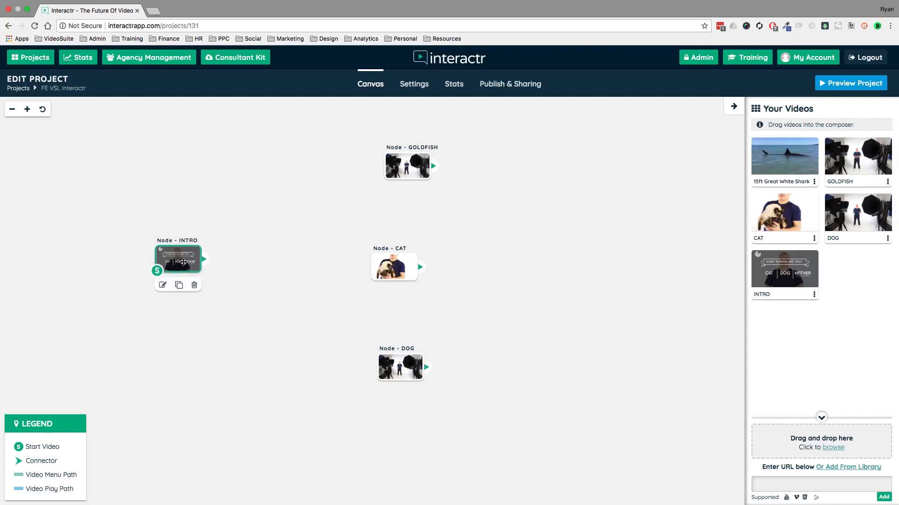
click(384, 168)
drag(384, 169, 357, 165)
click(392, 267)
drag(392, 267, 378, 257)
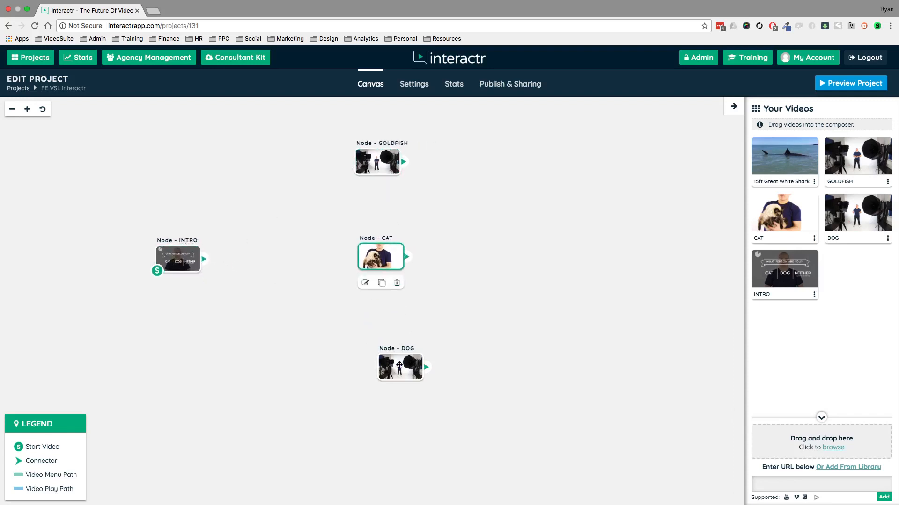
drag(402, 379, 381, 372)
Add the 15ft Great White Shark video as a node and scatter it among the GOLDFISH, CAT and DOG nodes.
drag(769, 156, 510, 203)
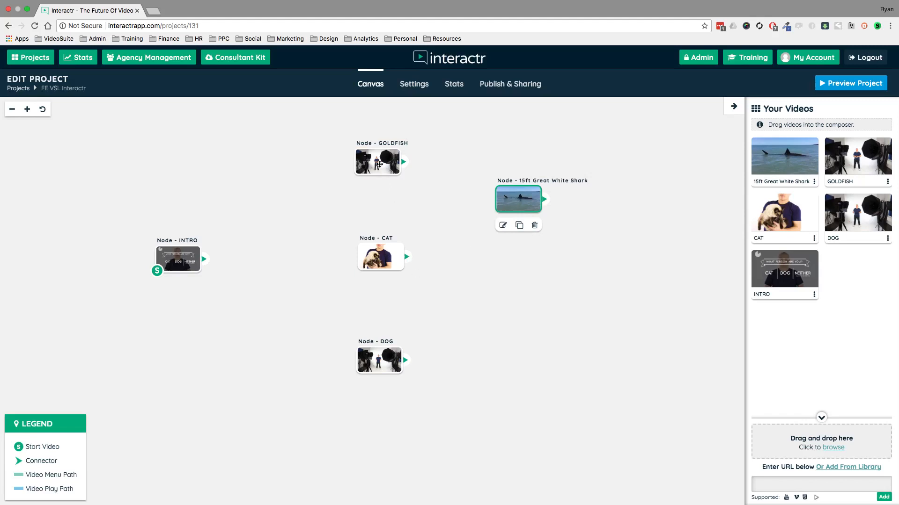
drag(379, 164, 380, 155)
drag(381, 258, 508, 306)
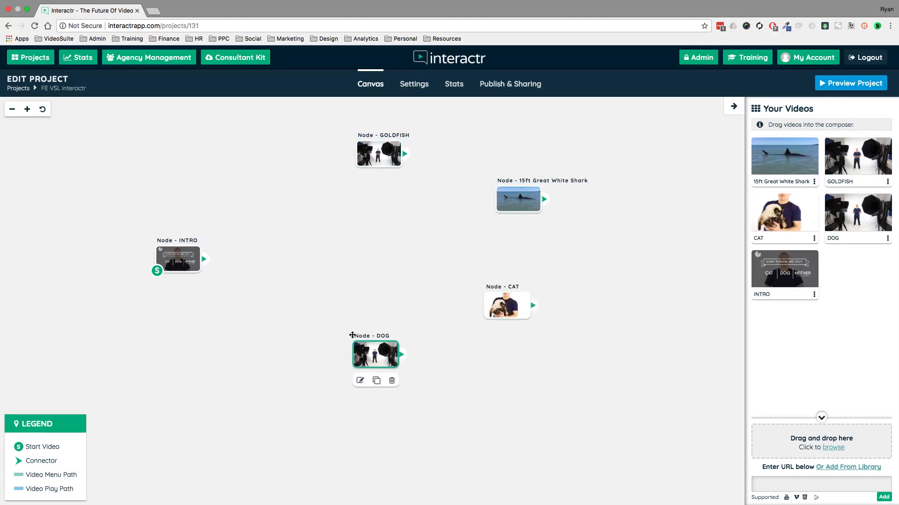
drag(381, 360, 327, 313)
drag(507, 208, 423, 221)
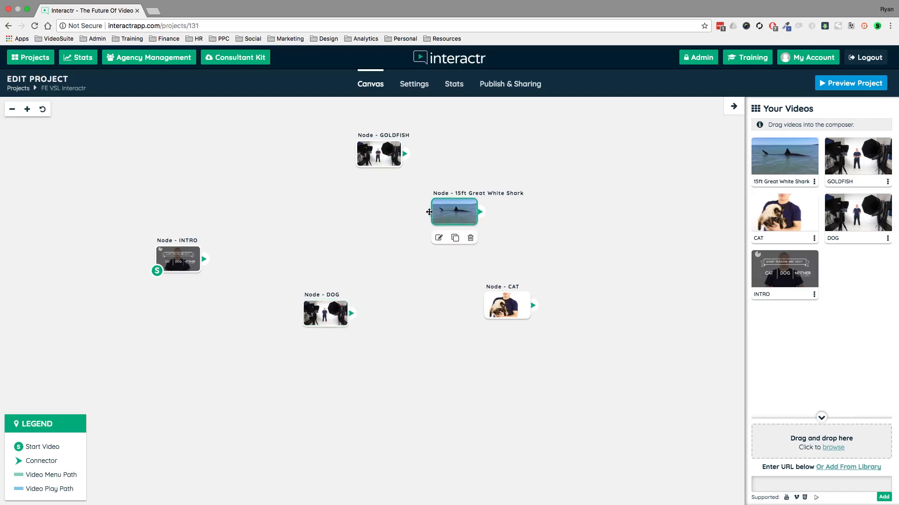
Enable chapters in the project settings, save the changes and return to the canvas.
click(414, 84)
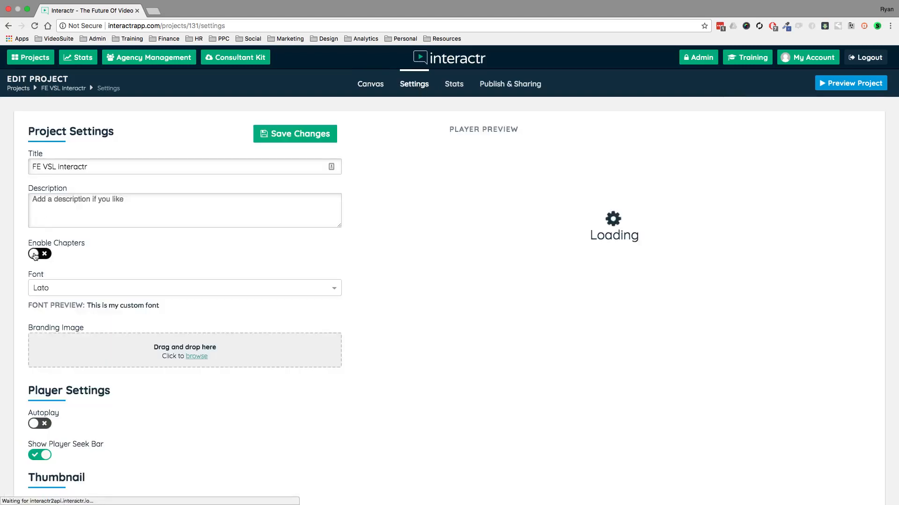
click(35, 253)
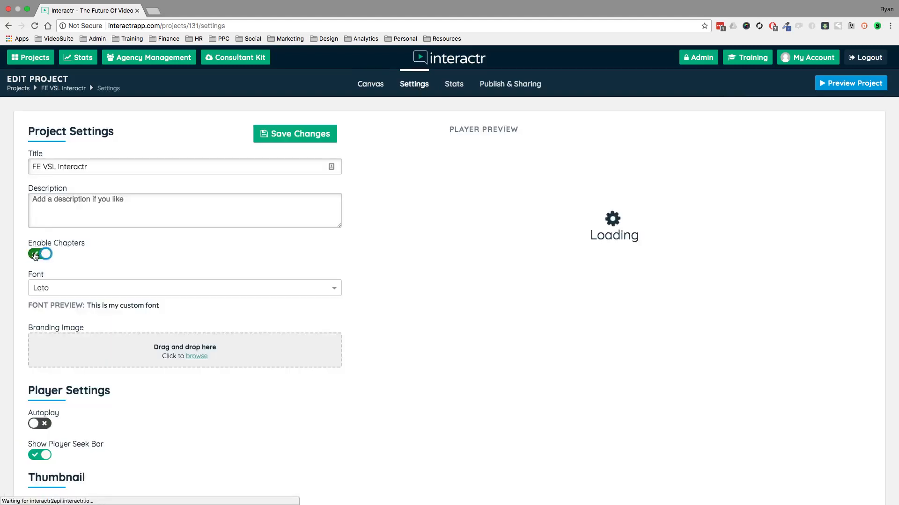
click(291, 133)
click(369, 87)
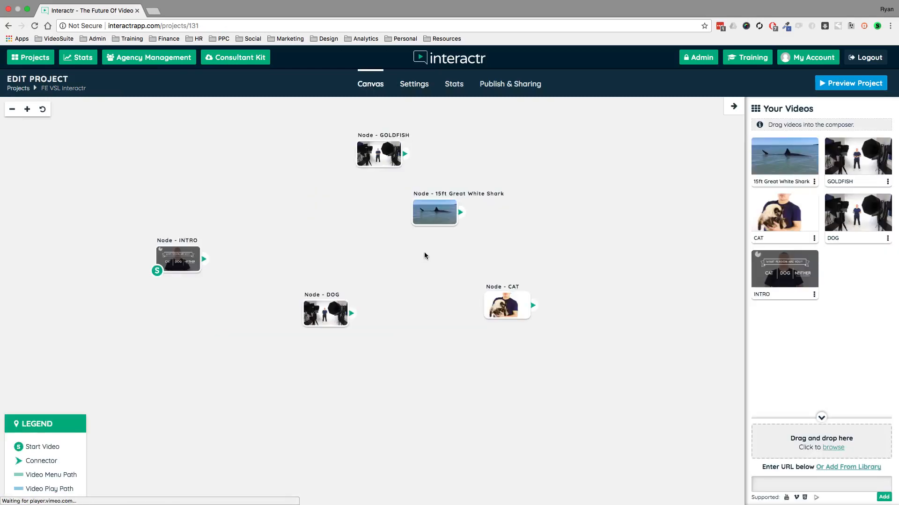
Move the 15ft Great White Shark, INTRO and GOLDFISH nodes further left on the canvas.
click(418, 231)
drag(418, 232, 395, 229)
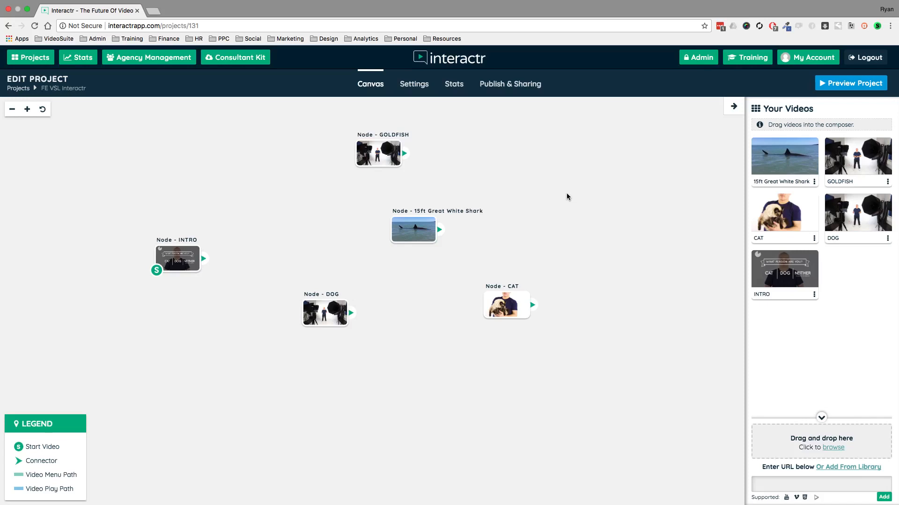
drag(184, 252, 155, 261)
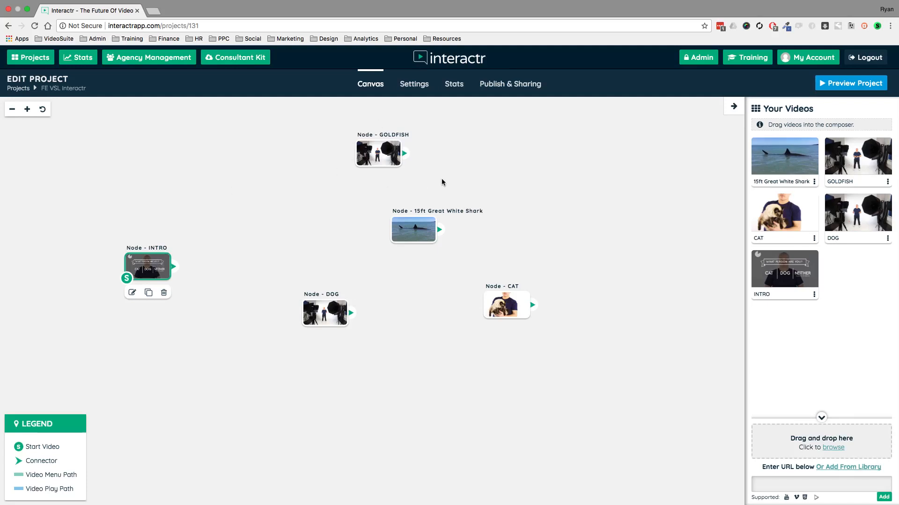
drag(378, 154, 349, 148)
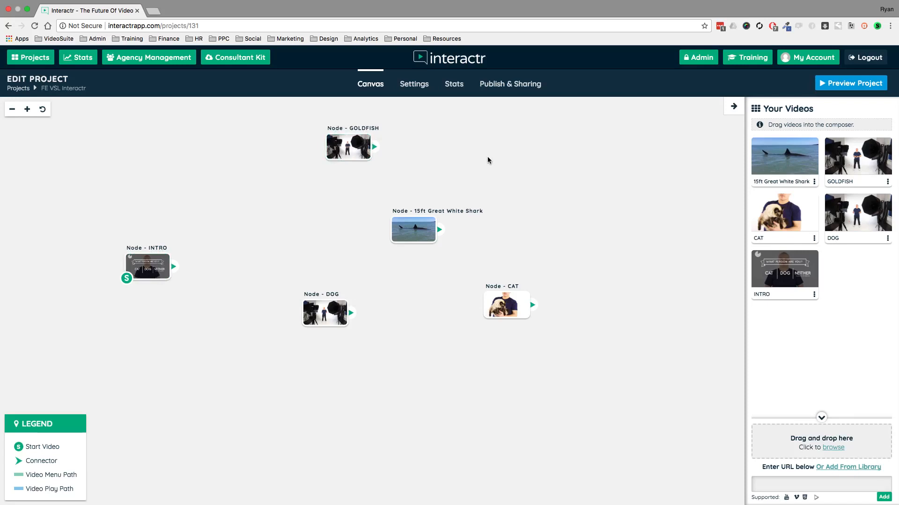
Play the project in a preview and open the chapter list over the video.
click(851, 84)
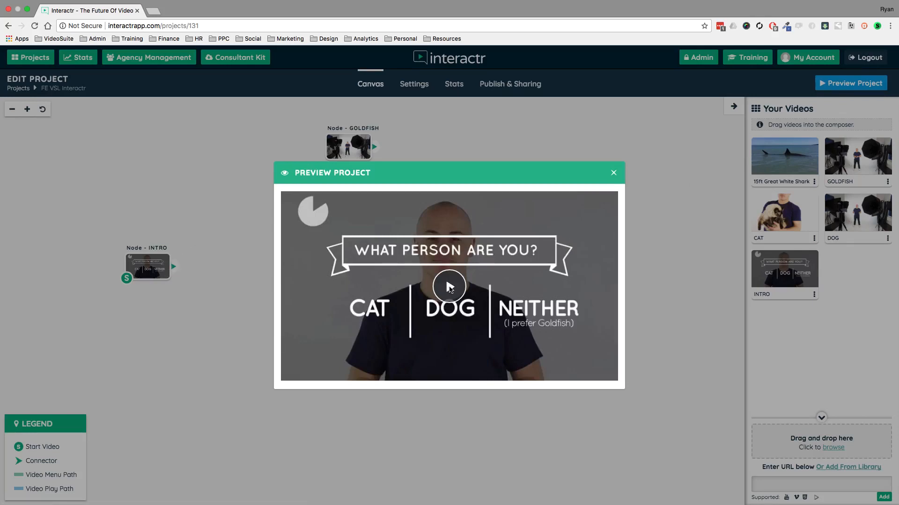
click(449, 287)
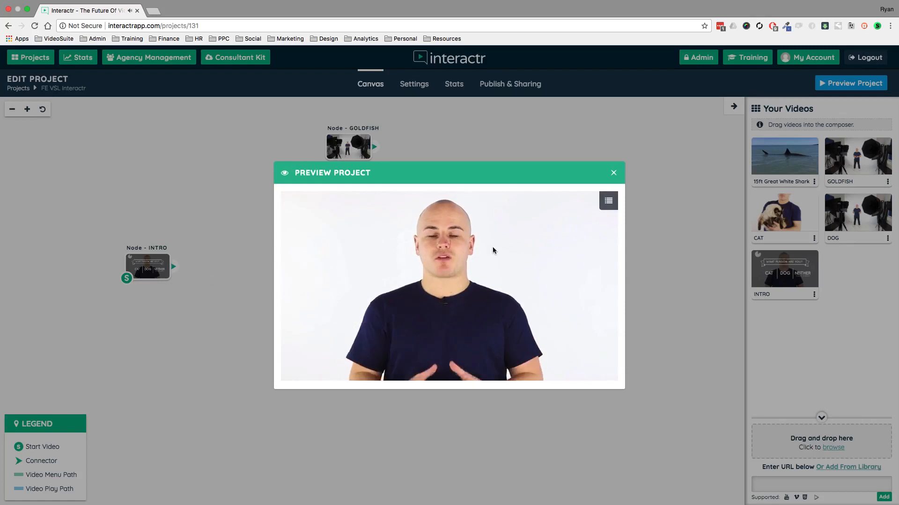
click(608, 202)
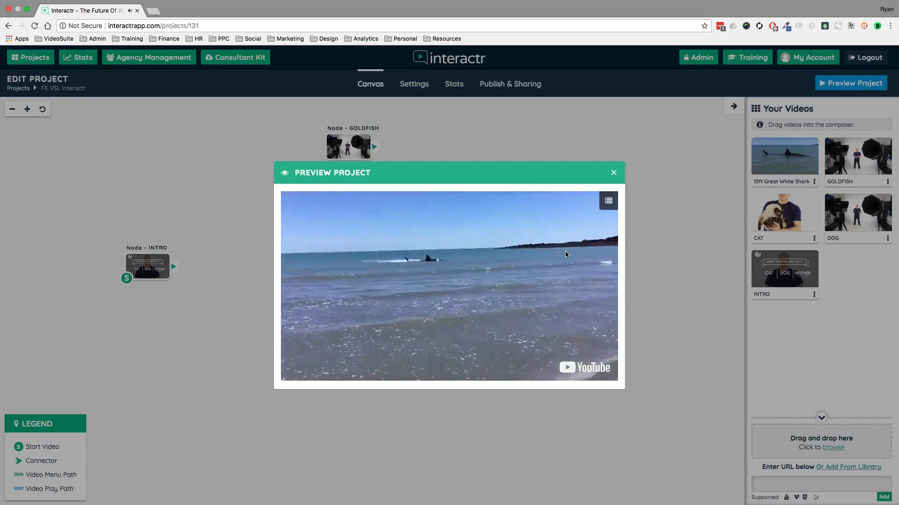
Jump to the CAT and GOLDFISH chapters from the chapter list in the preview, and close the preview.
click(609, 202)
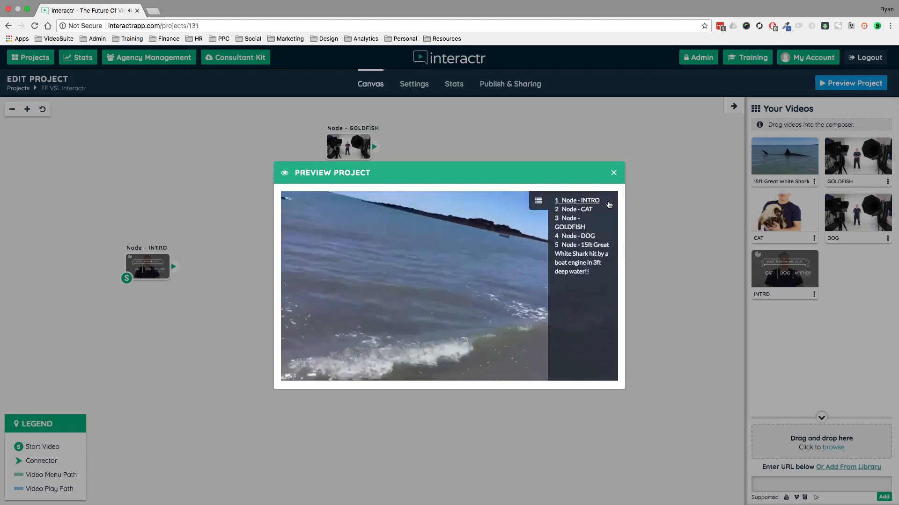
click(587, 210)
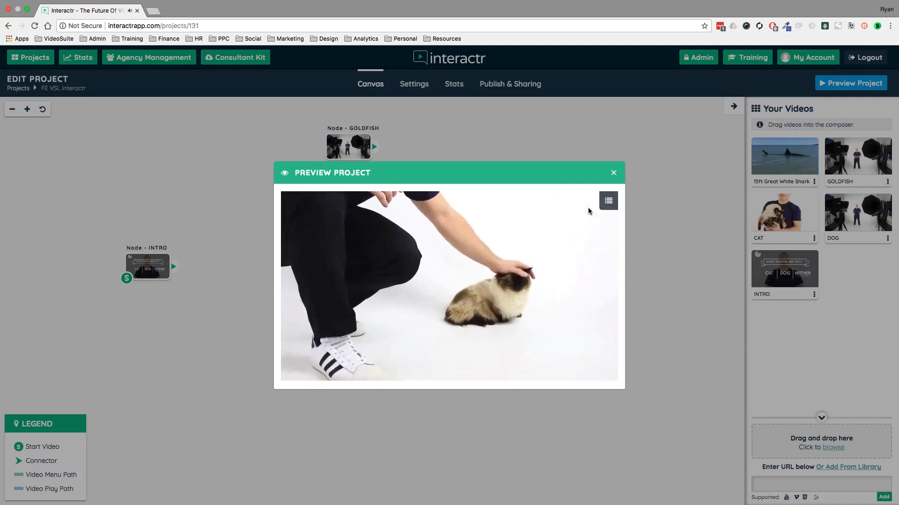
click(608, 201)
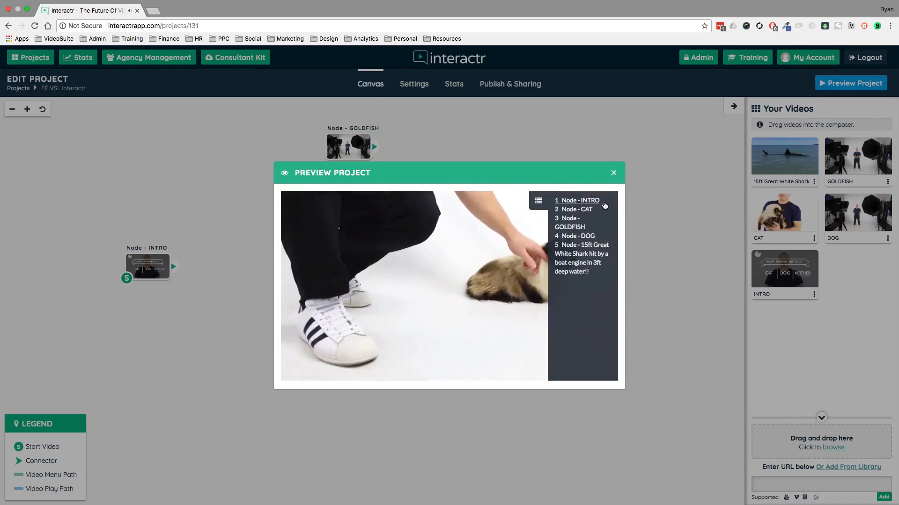
click(570, 223)
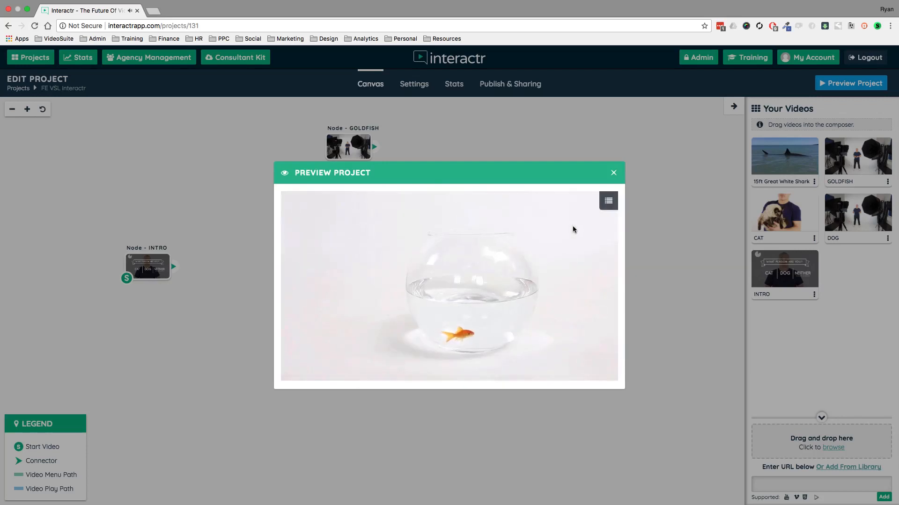
click(613, 173)
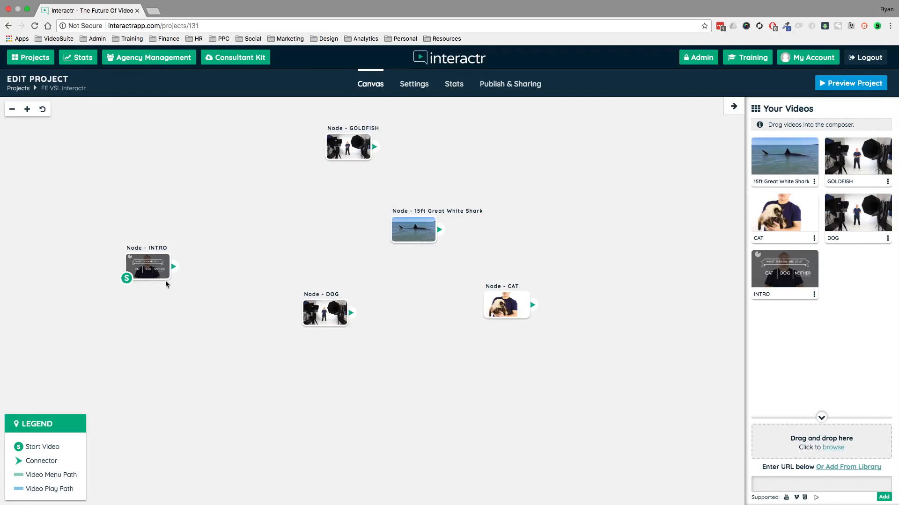
Rearrange the canvas with INTRO further left, 15ft Great White Shark closer to it, GOLDFISH and DOG further right, and CAT lower down.
drag(163, 277, 141, 271)
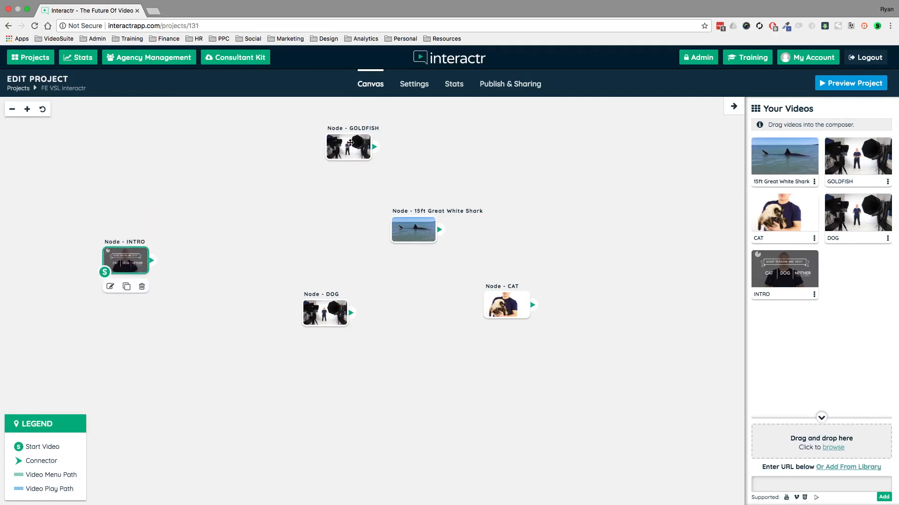
drag(350, 142, 406, 147)
drag(414, 228, 298, 193)
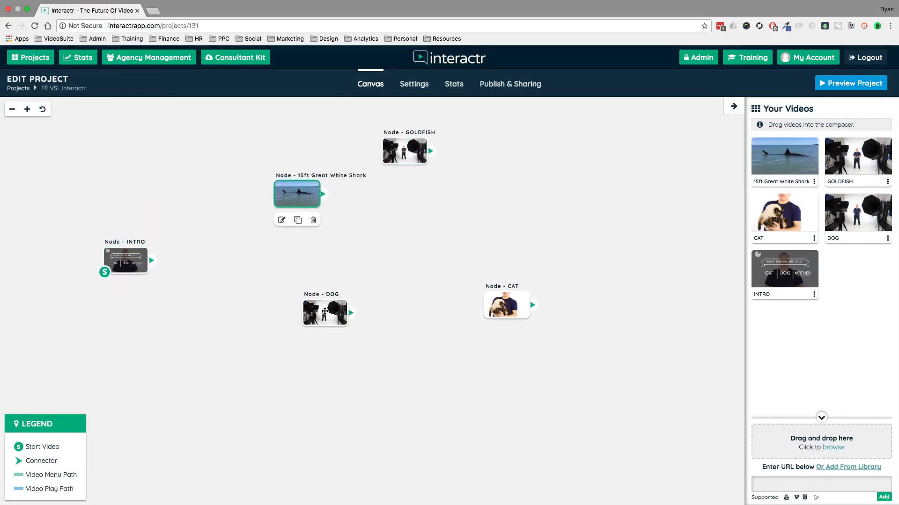
drag(324, 312, 407, 248)
drag(507, 305, 481, 347)
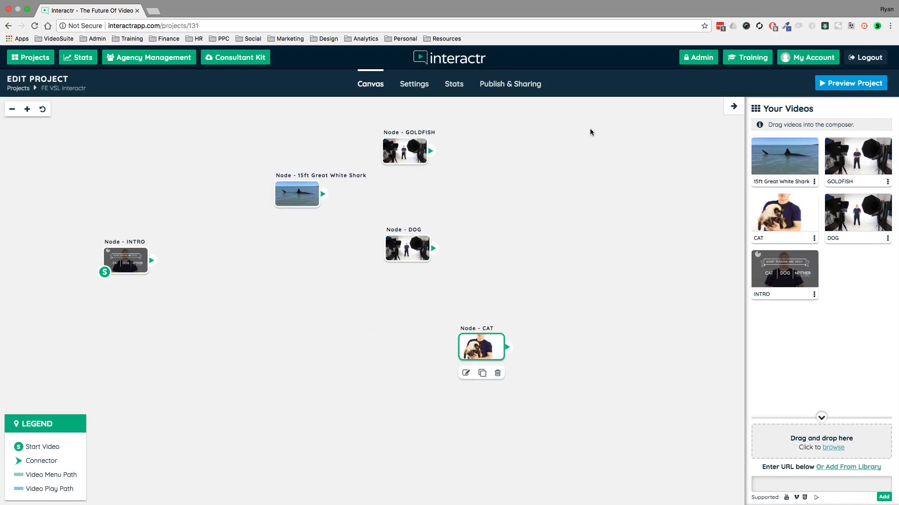
Disable chapters in the project settings and save the changes.
click(407, 86)
click(44, 255)
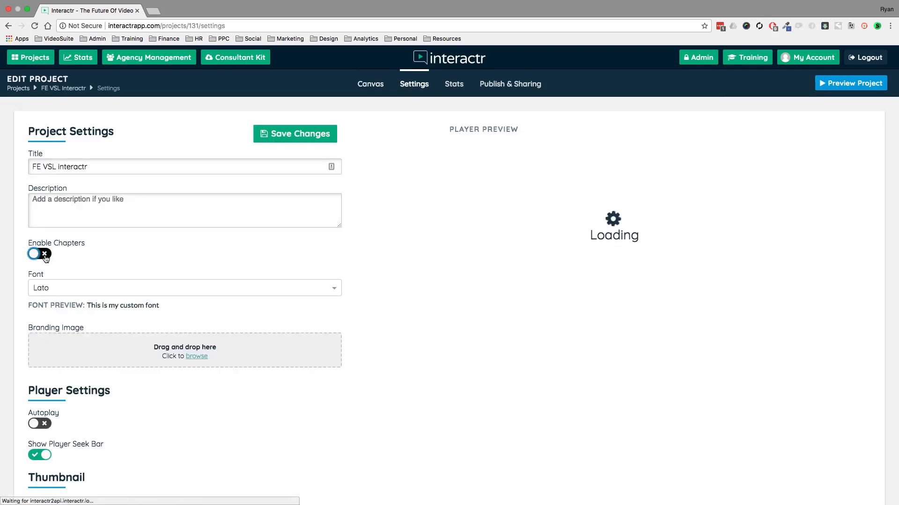
click(289, 137)
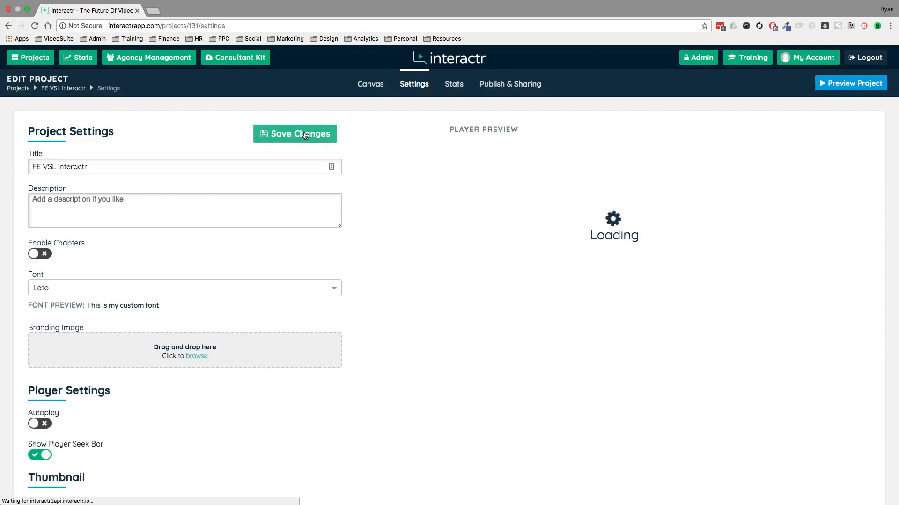
Examine the project's headline stats, retention chart and views breakdown by date, location and device.
click(454, 84)
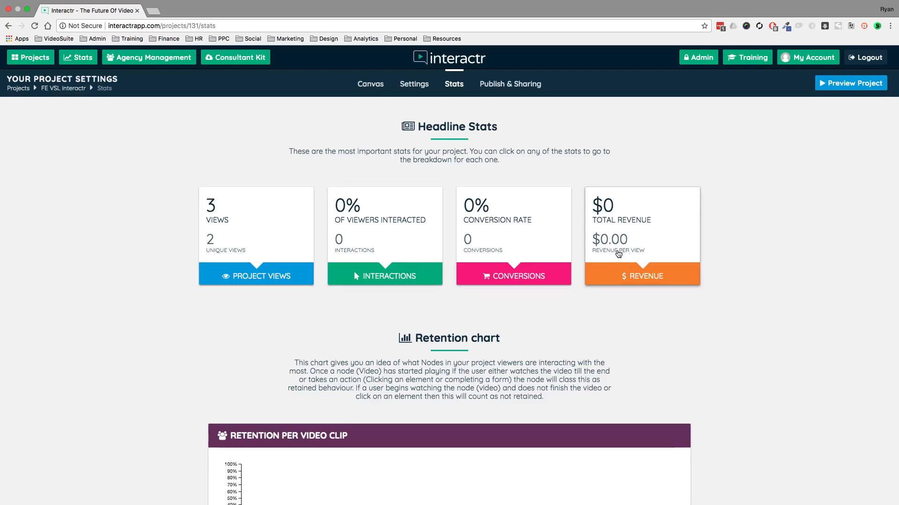
scroll(758, 239, down, 3)
scroll(759, 240, down, 7)
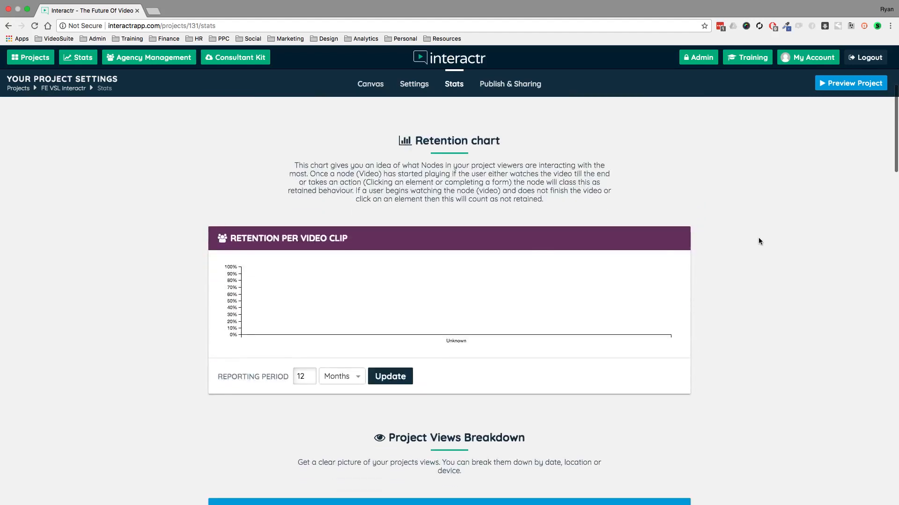
mouse_move(357, 317)
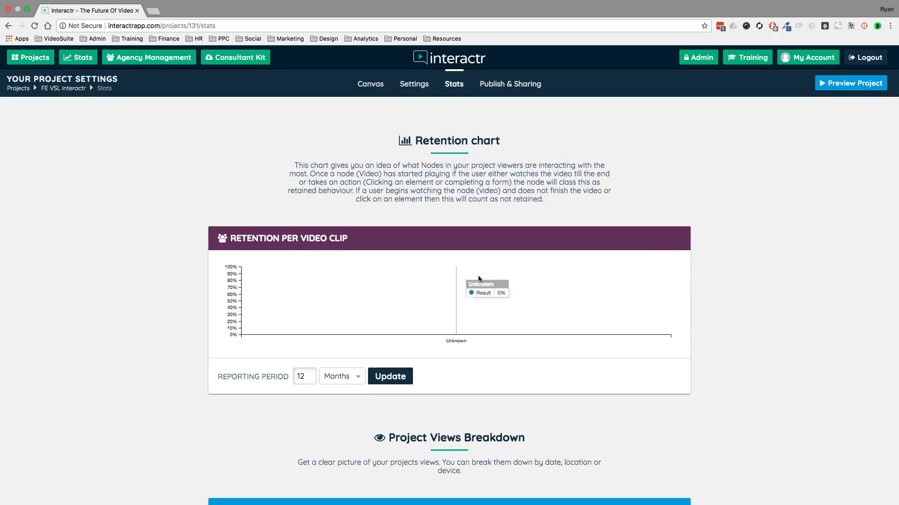
scroll(773, 311, down, 3)
scroll(772, 310, down, 5)
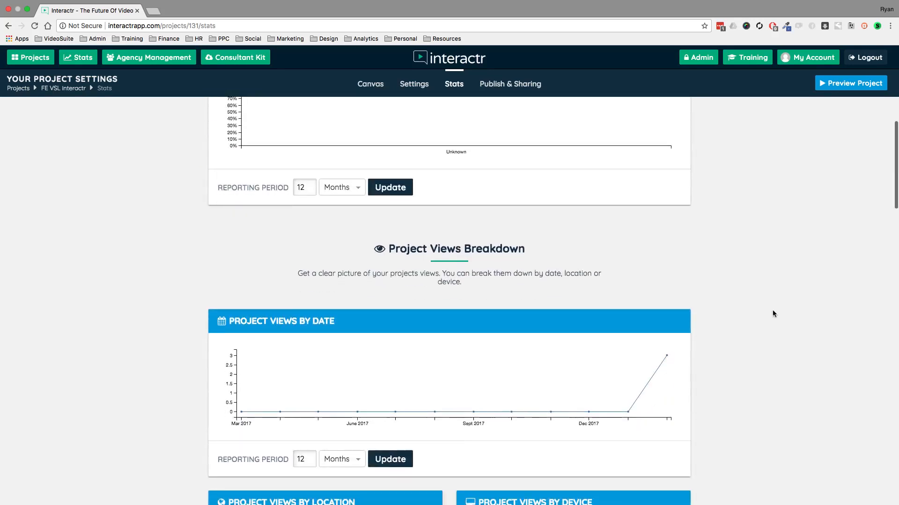
scroll(752, 302, down, 3)
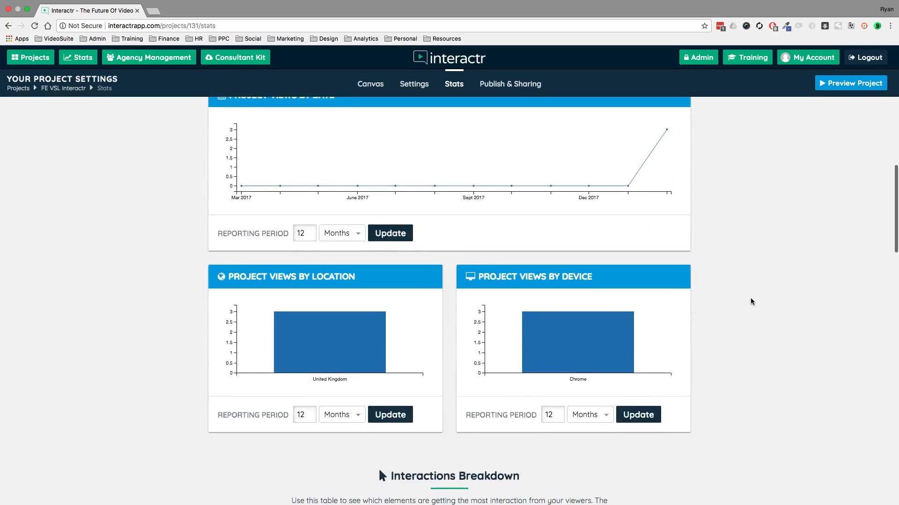
mouse_move(595, 336)
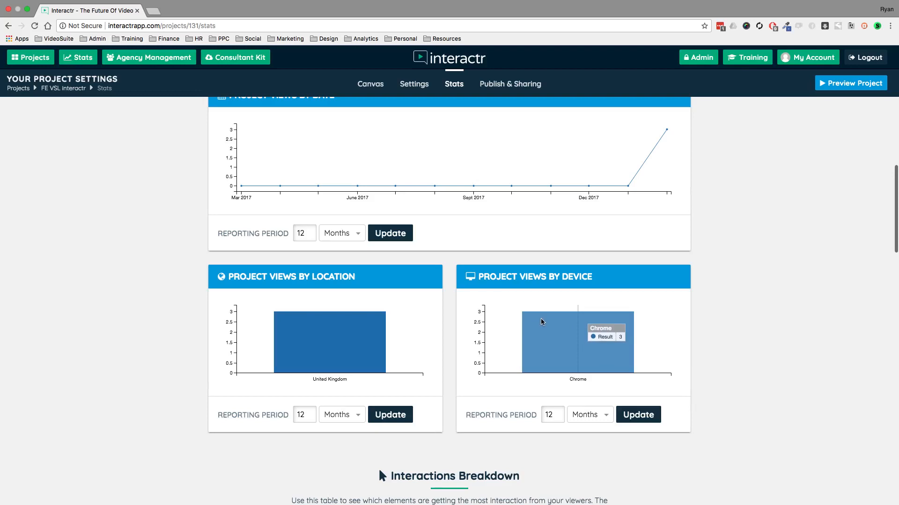
Examine the interactions, conversions and revenue breakdowns and the Conversion Pixel Builder, and return to the headline stats.
scroll(112, 330, down, 8)
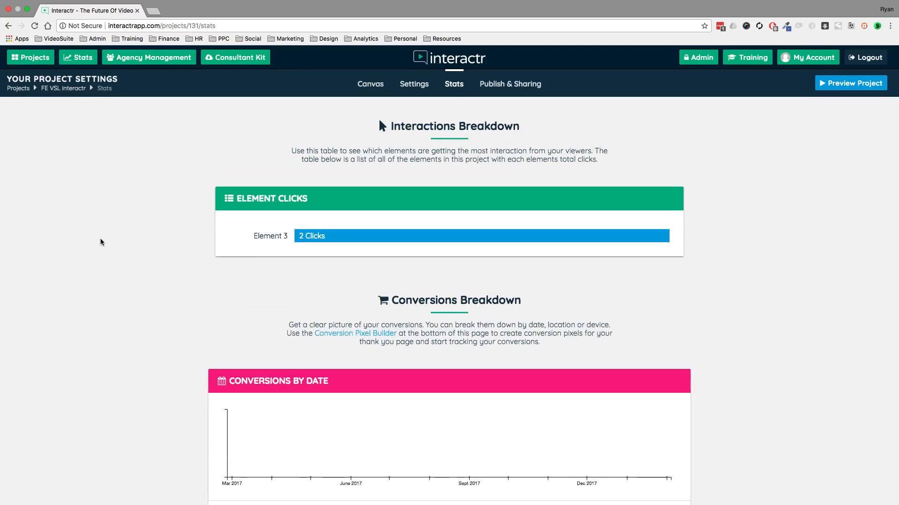
scroll(101, 242, down, 4)
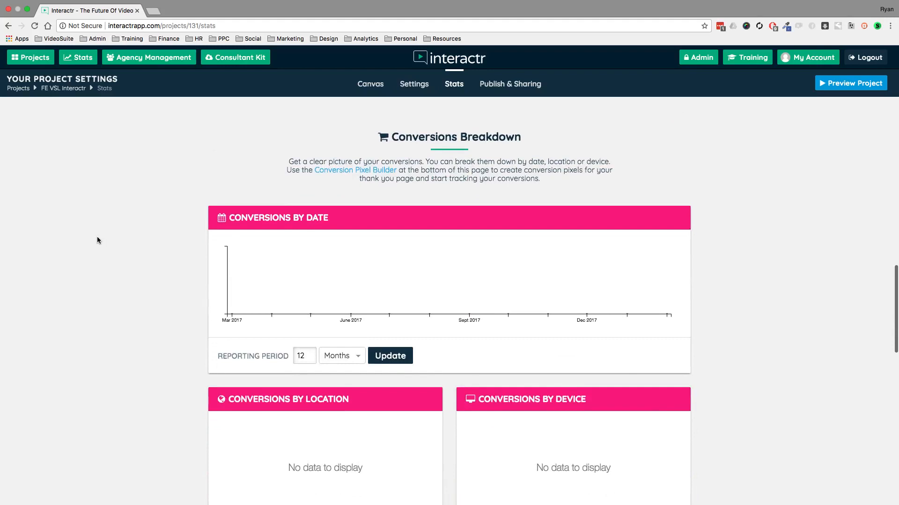
scroll(97, 240, down, 8)
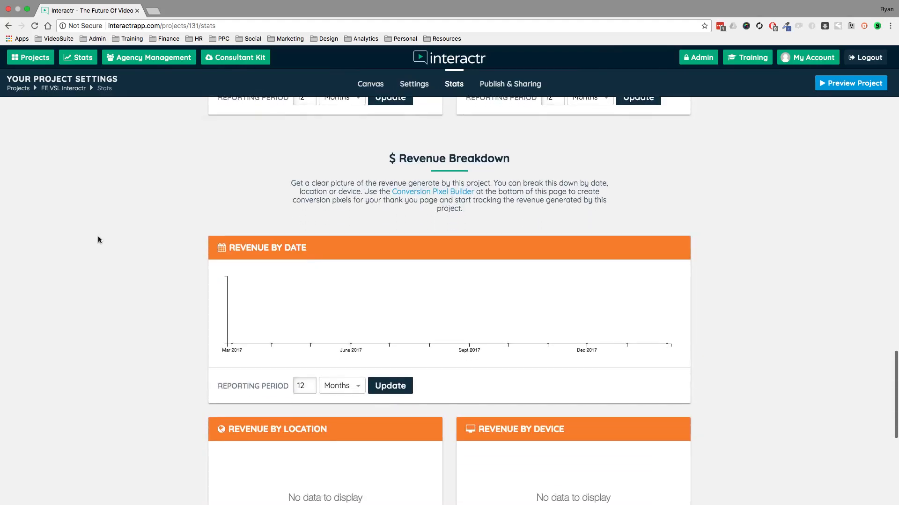
scroll(98, 240, down, 8)
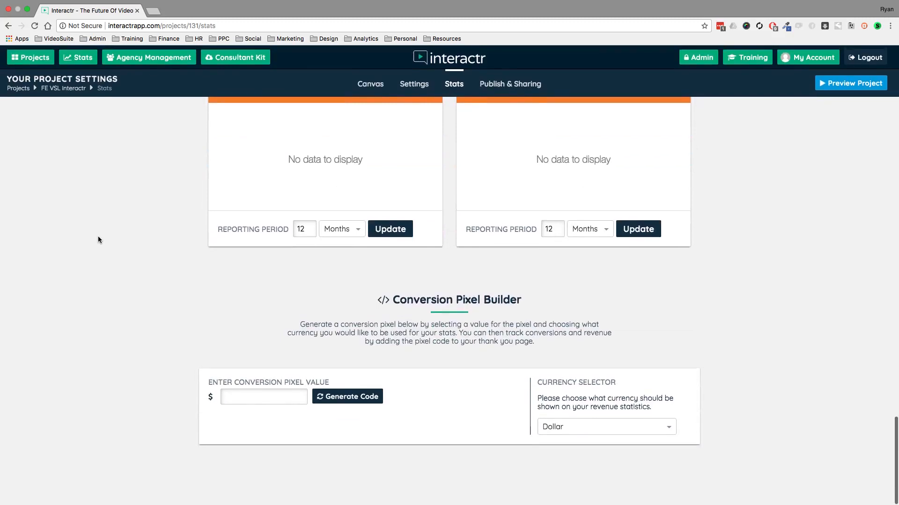
scroll(97, 236, up, 20)
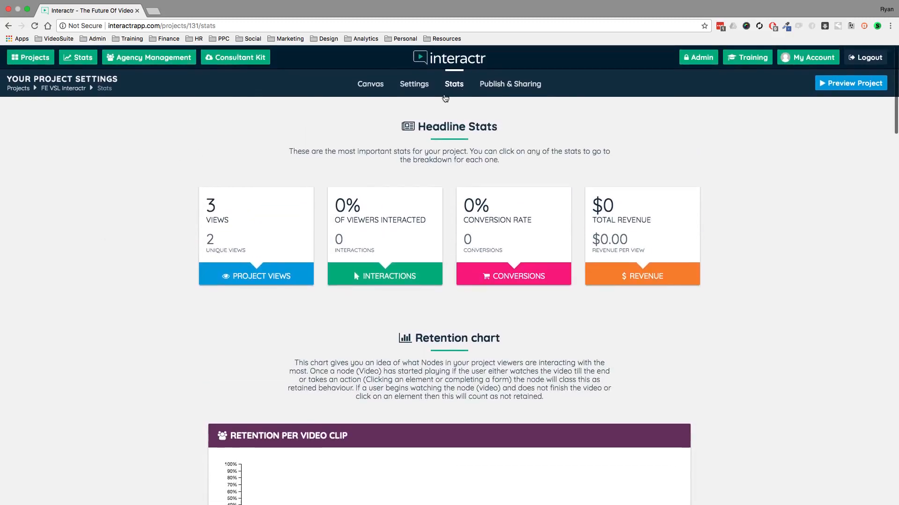
Open the project's share page from the publishing and sharing settings, look it over and close it.
click(539, 86)
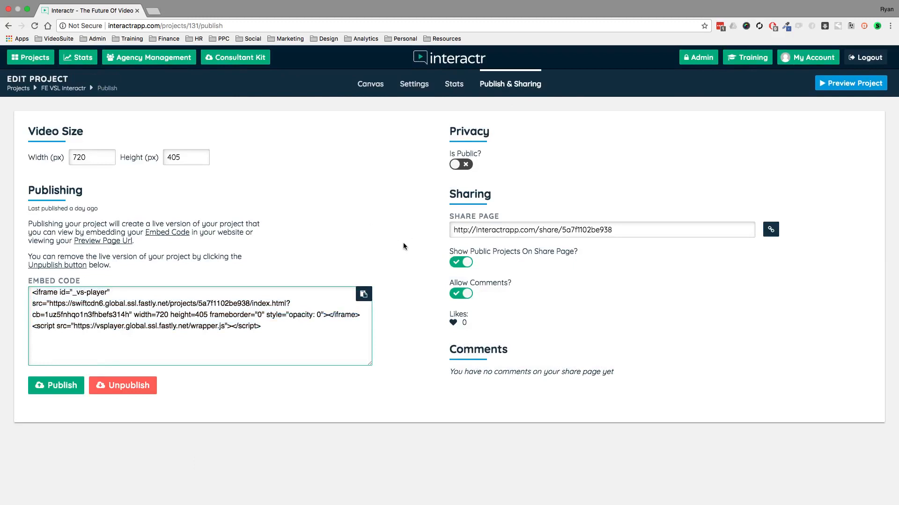
click(770, 230)
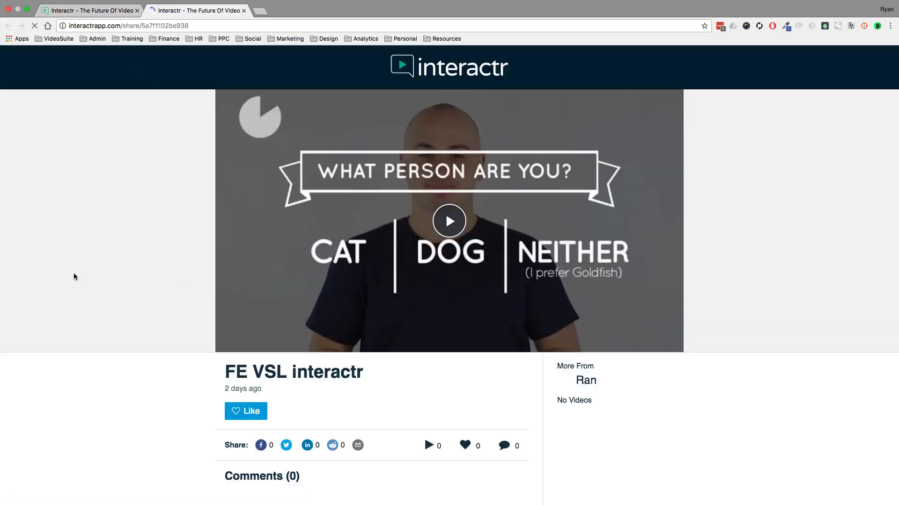
scroll(73, 275, down, 6)
scroll(72, 276, up, 6)
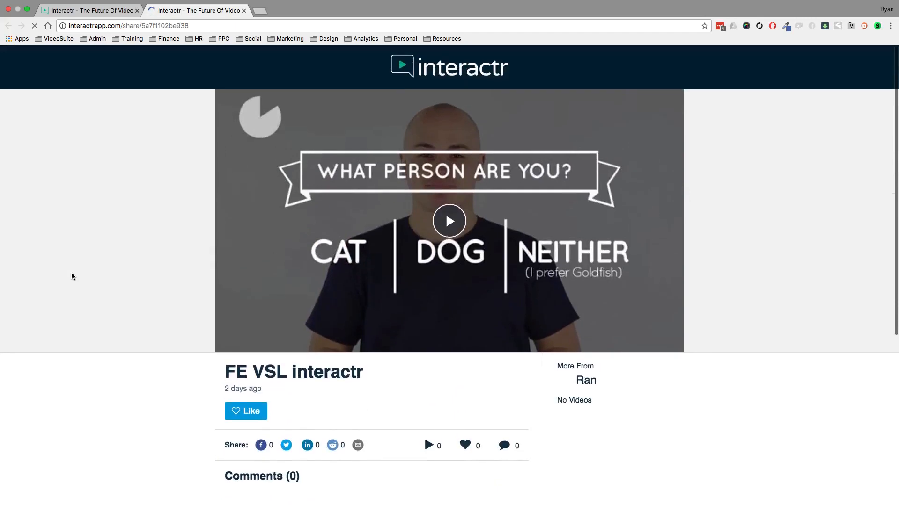
click(243, 10)
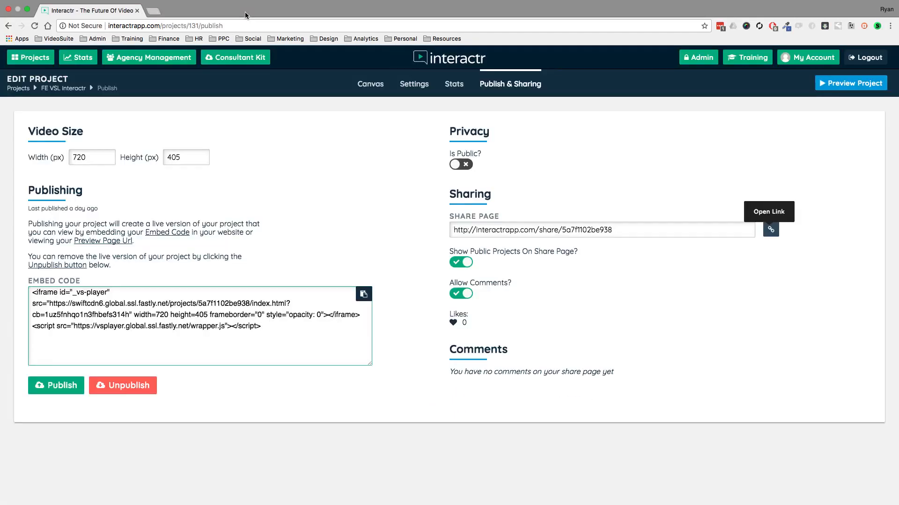
Highlight the project's entire embed code and clear the selection.
click(260, 326)
key(super+a)
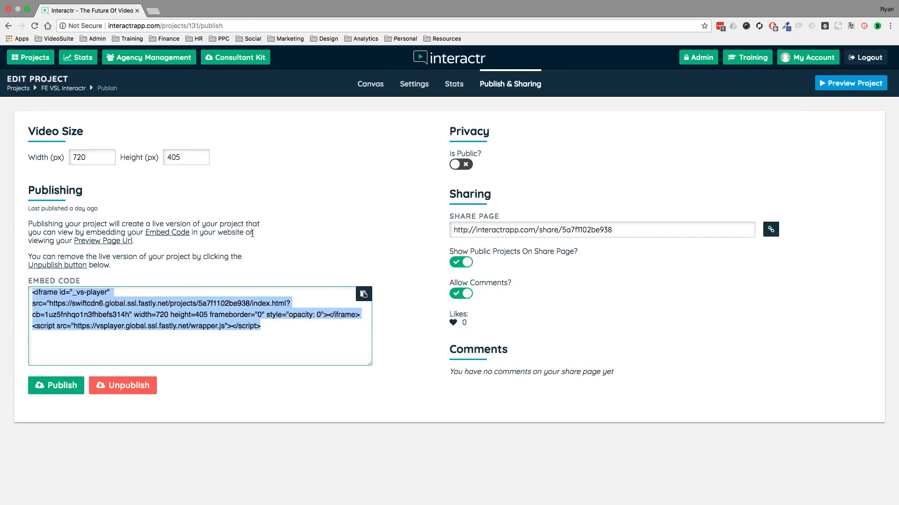
click(291, 237)
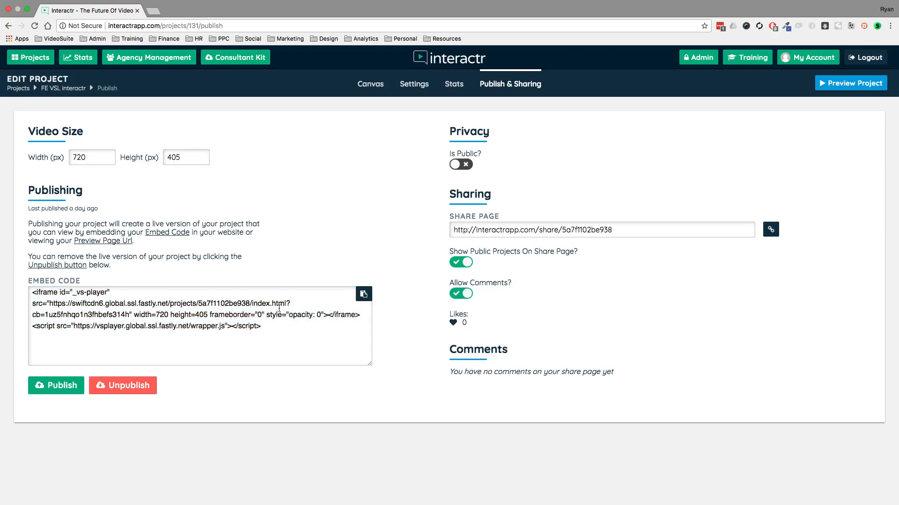
Return to the canvas and move the GOLDFISH node further right and the DOG node down and to the left.
click(367, 89)
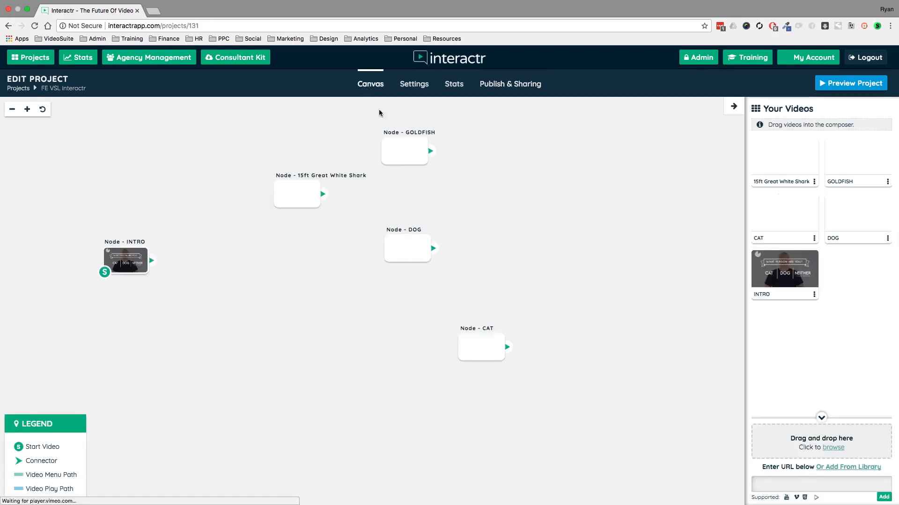
drag(415, 150, 490, 157)
drag(414, 248, 377, 273)
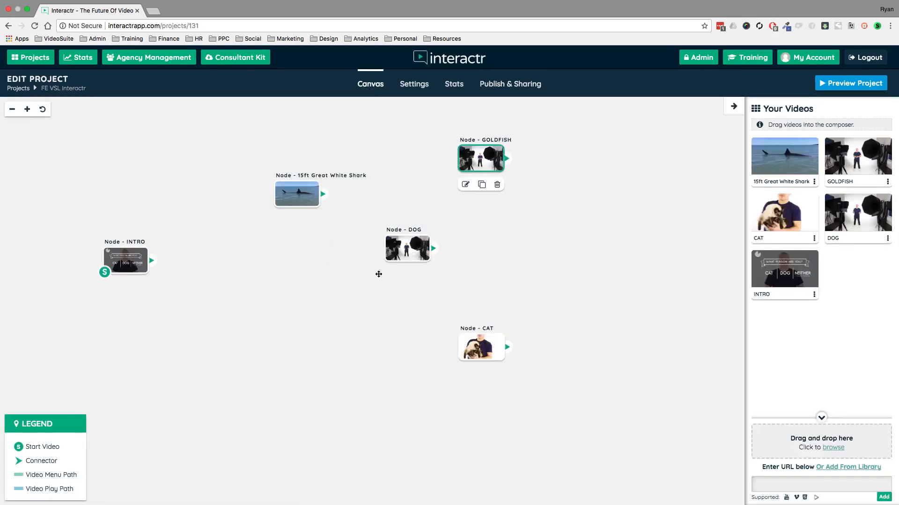
Check the embed code in the publishing and sharing settings again and go back to the canvas.
click(524, 85)
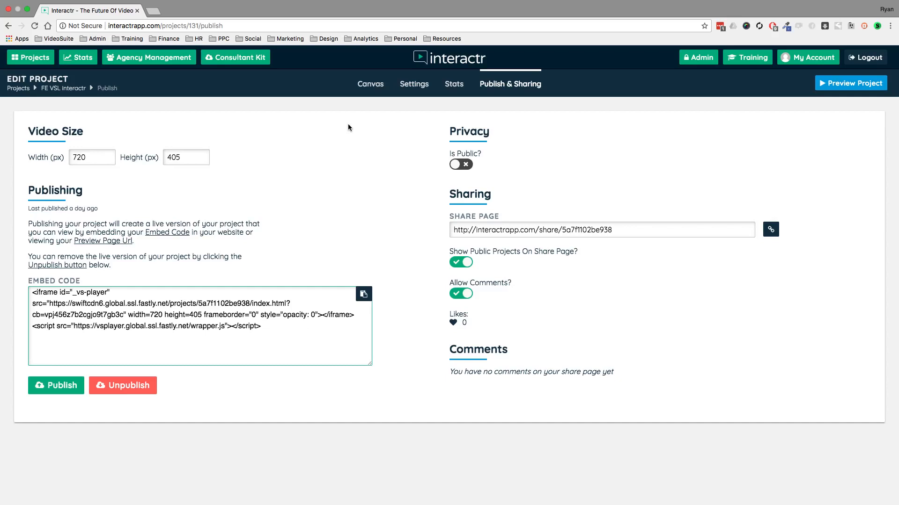
click(375, 87)
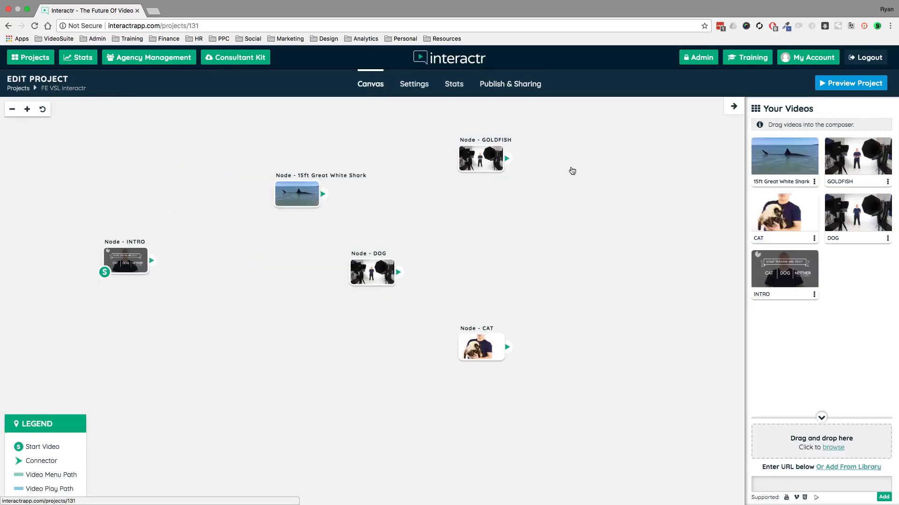